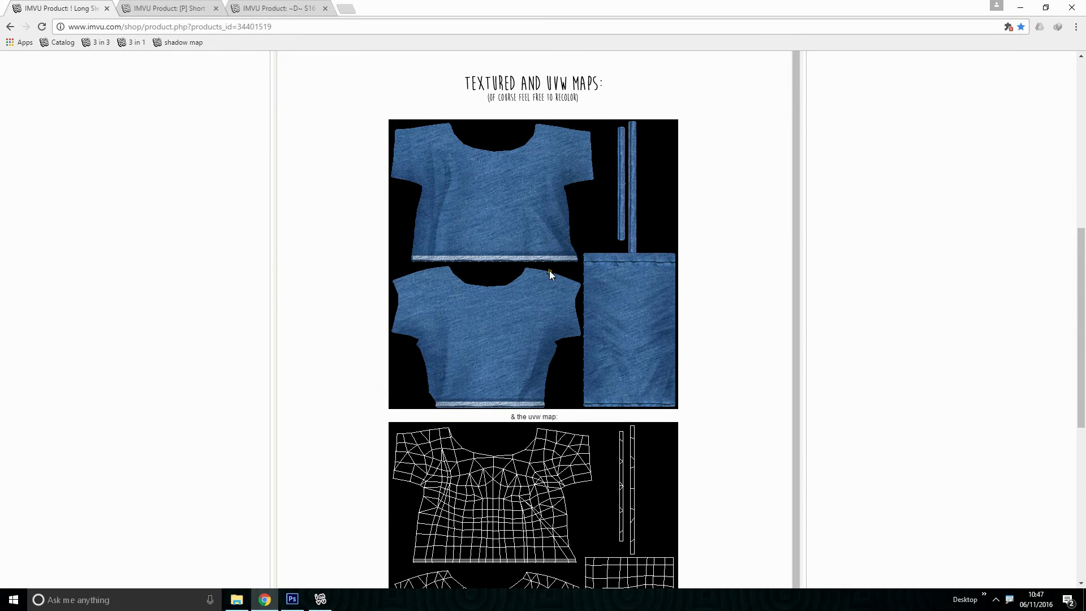
Derive a new editor from crop top product 34401519.
scroll(540, 272, up, 2)
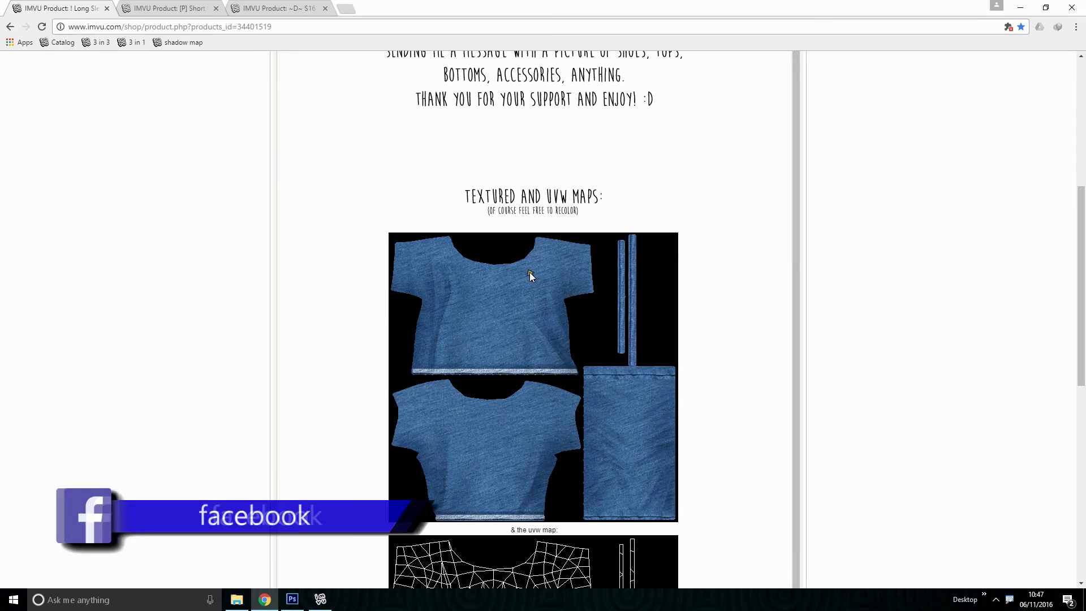
scroll(370, 275, up, 4)
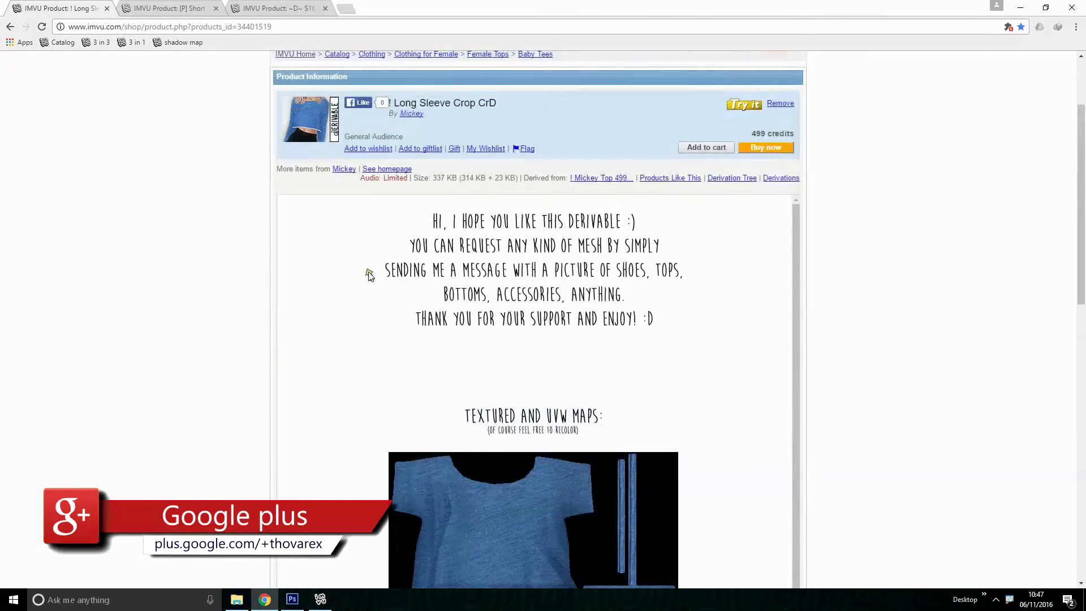
scroll(361, 262, up, 2)
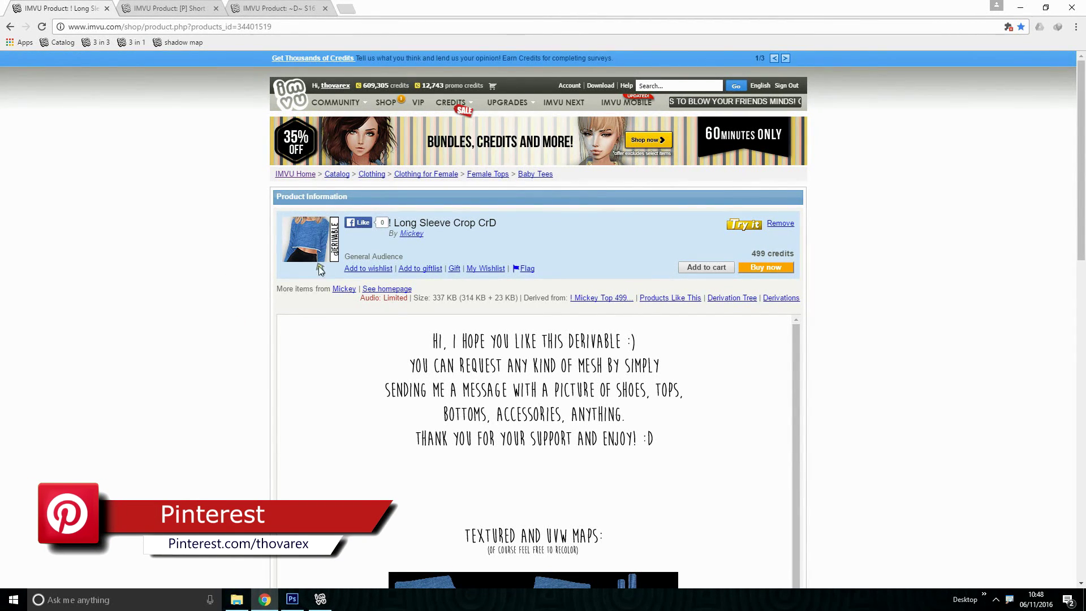
scroll(532, 453, down, 2)
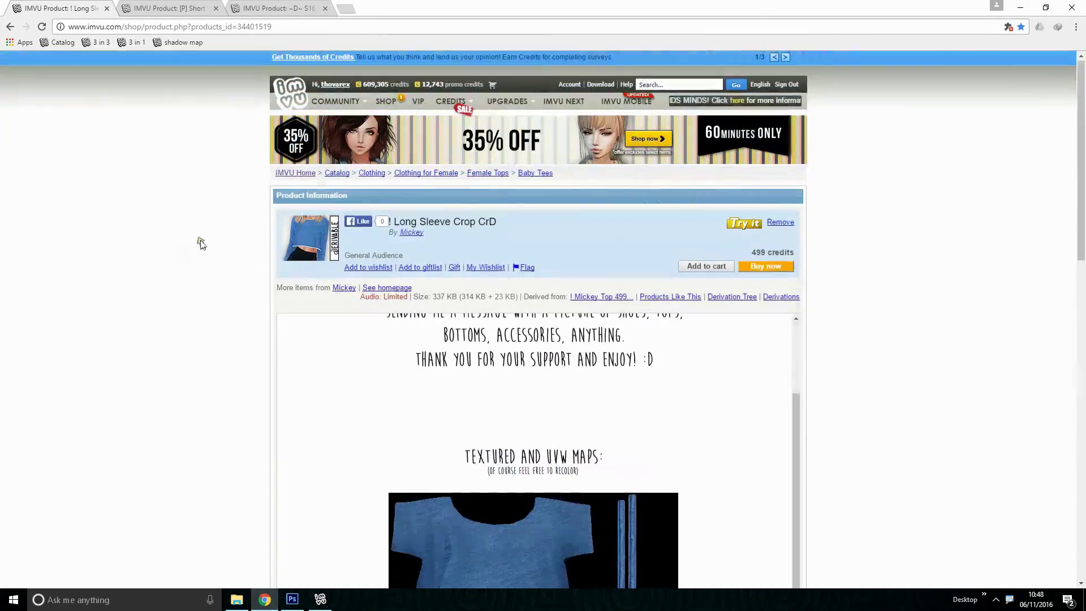
scroll(915, 320, down, 4)
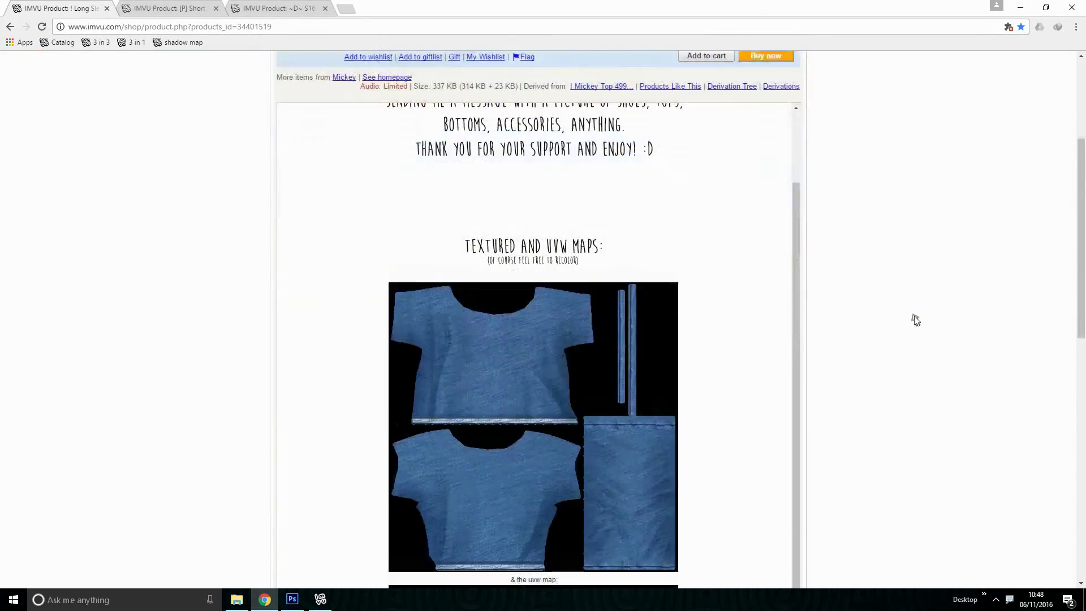
scroll(916, 305, down, 10)
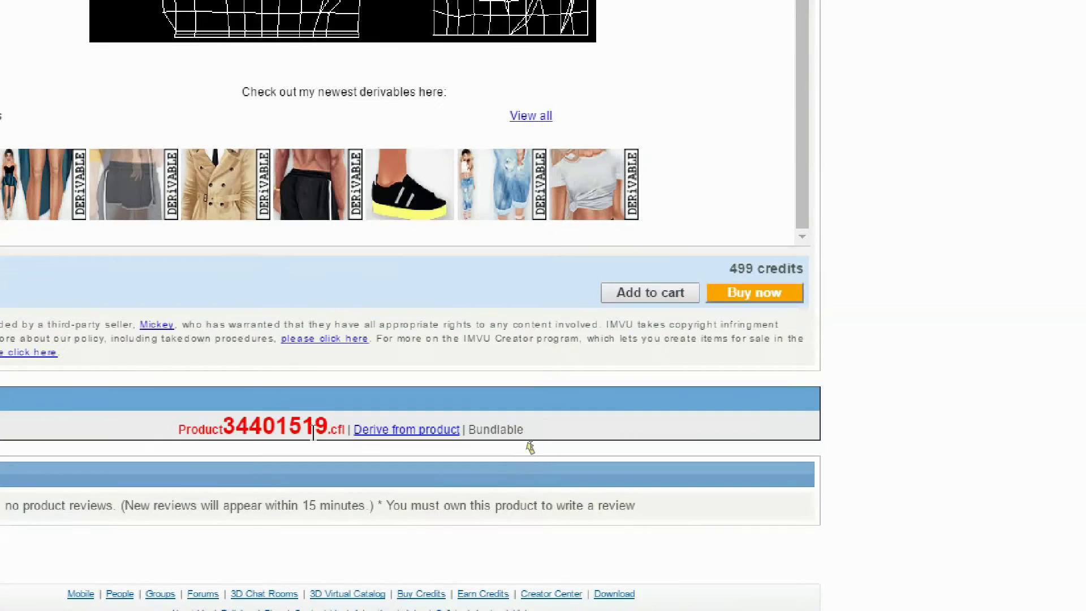
click(386, 433)
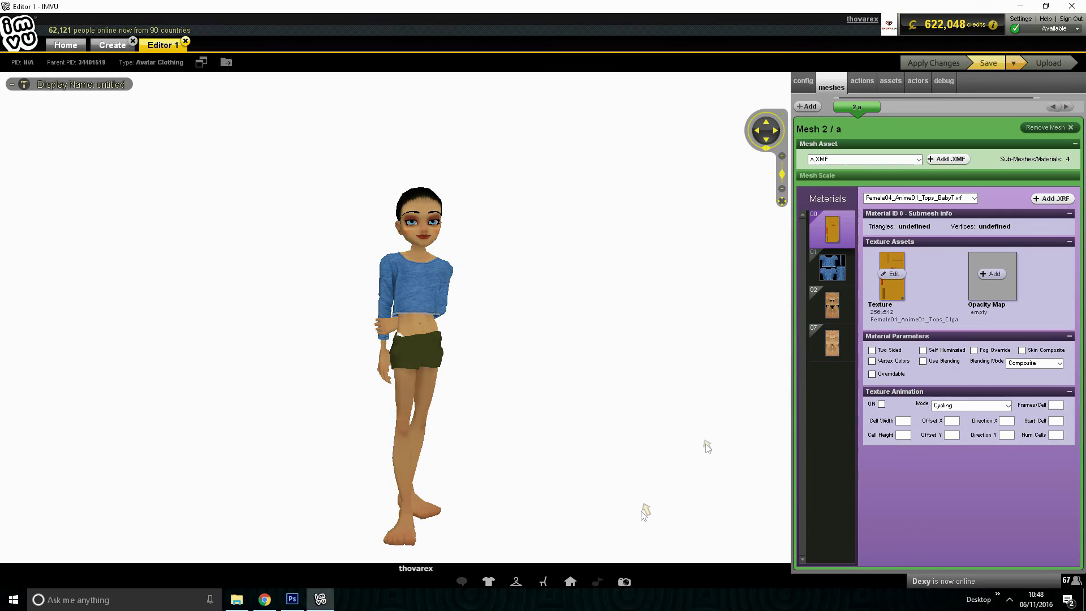
Show My Outfits and frame the avatar in the blue crop top in the 3D view.
click(516, 581)
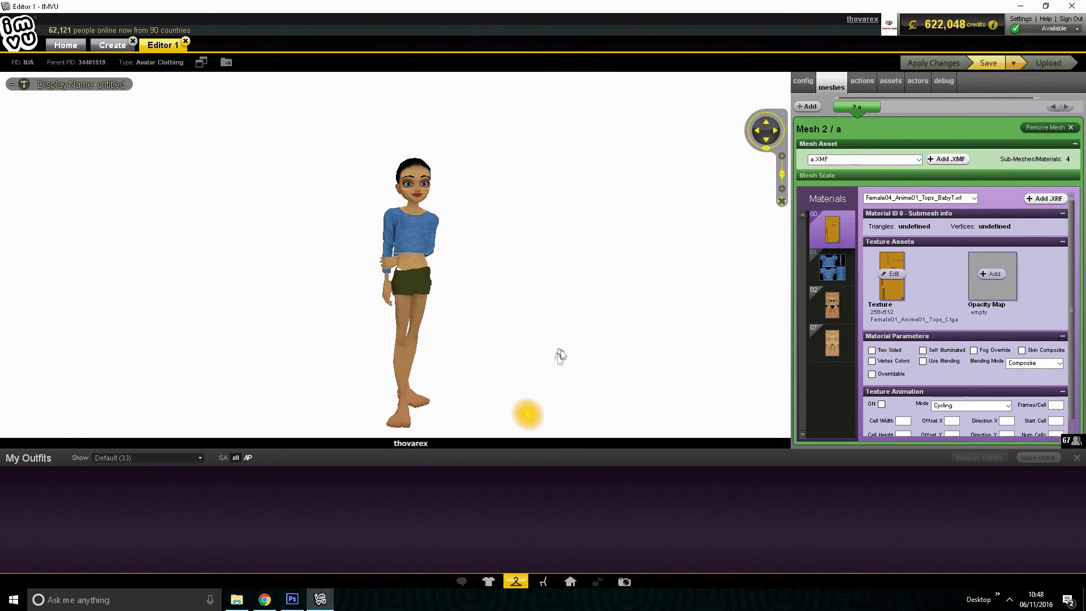
click(592, 309)
scroll(583, 289, up, 5)
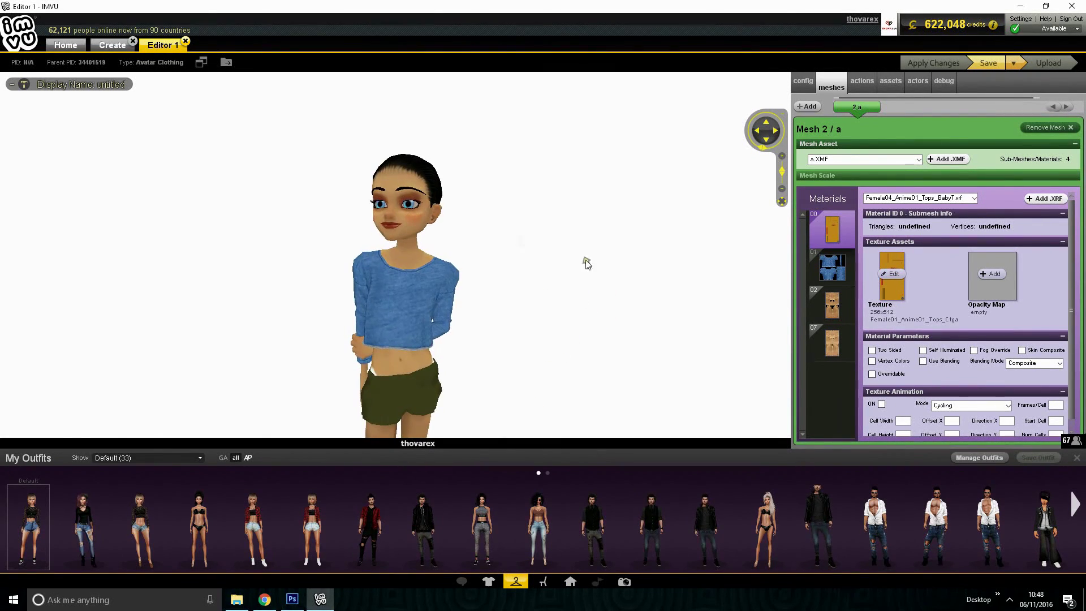
scroll(552, 232, down, 5)
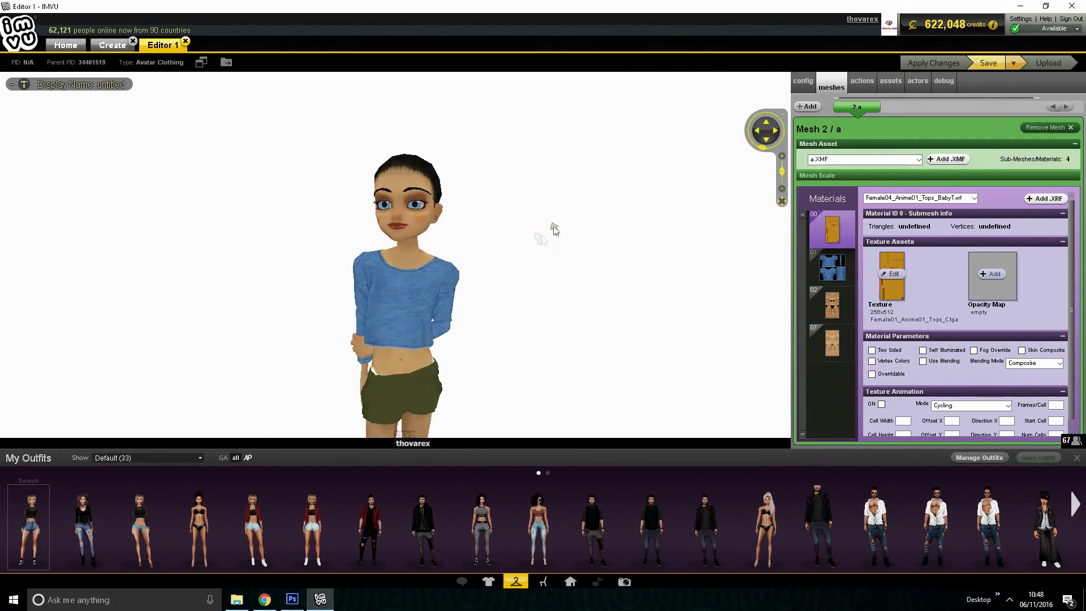
click(553, 249)
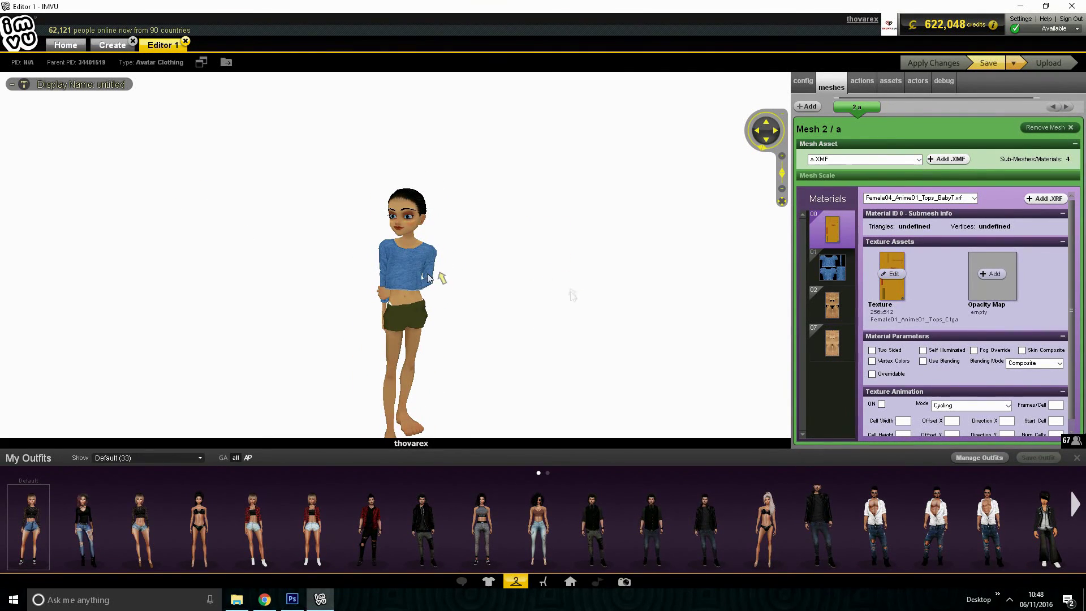
click(640, 321)
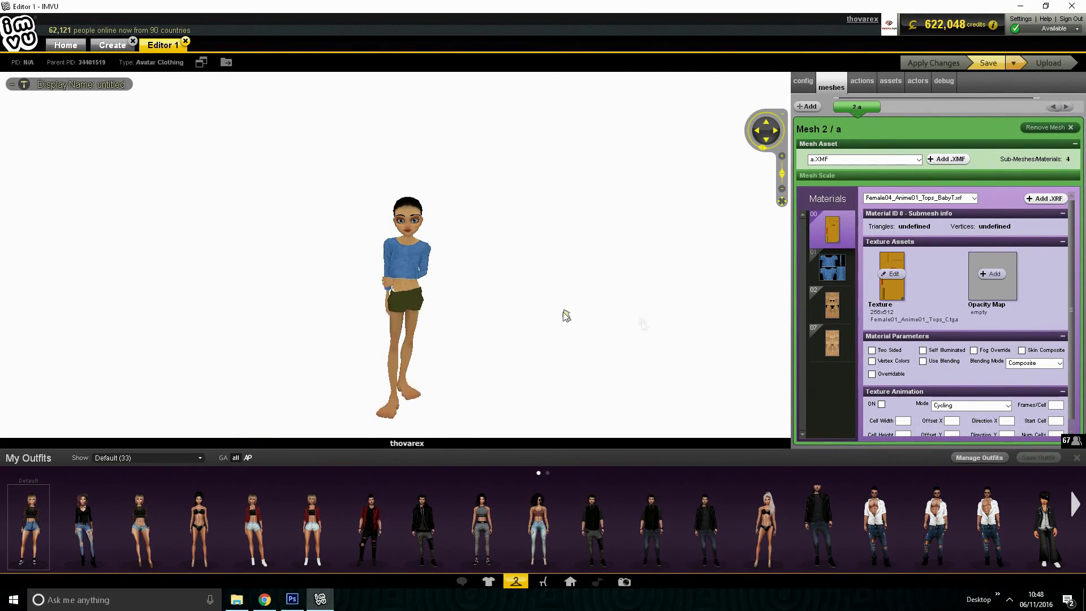
drag(565, 315, 542, 308)
click(216, 291)
scroll(587, 283, up, 4)
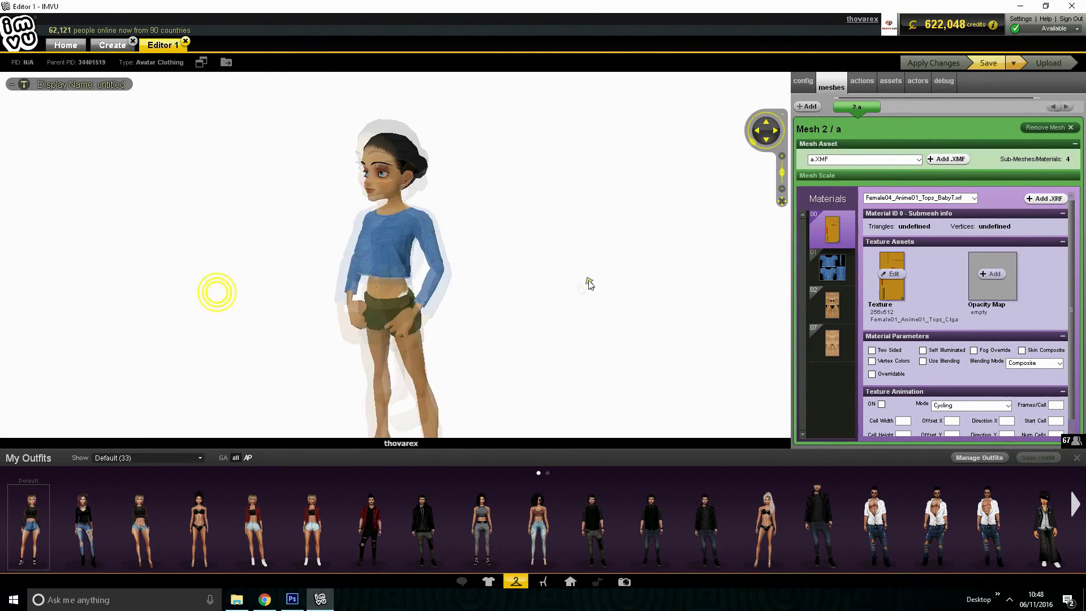
click(581, 283)
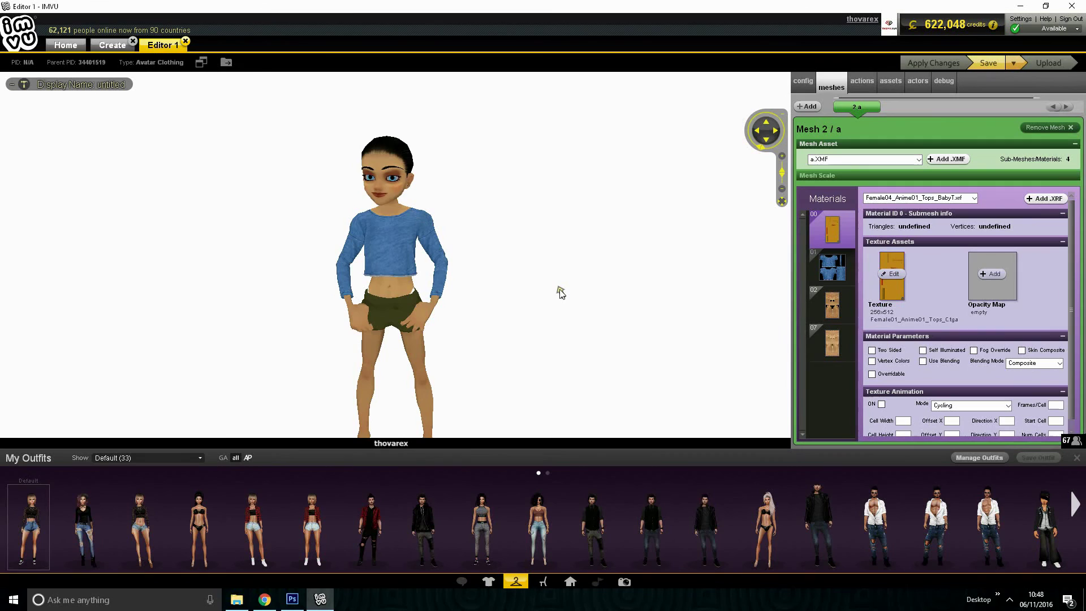
Dress the avatar in the Default outfit and load a dark room as the backdrop.
click(519, 311)
scroll(523, 303, down, 3)
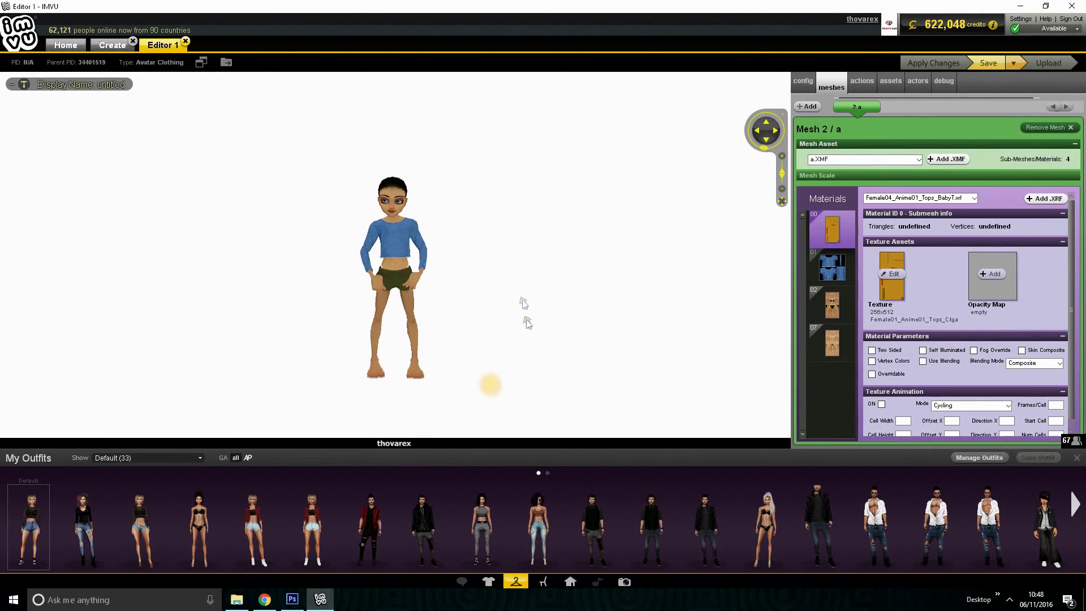
scroll(516, 297, up, 3)
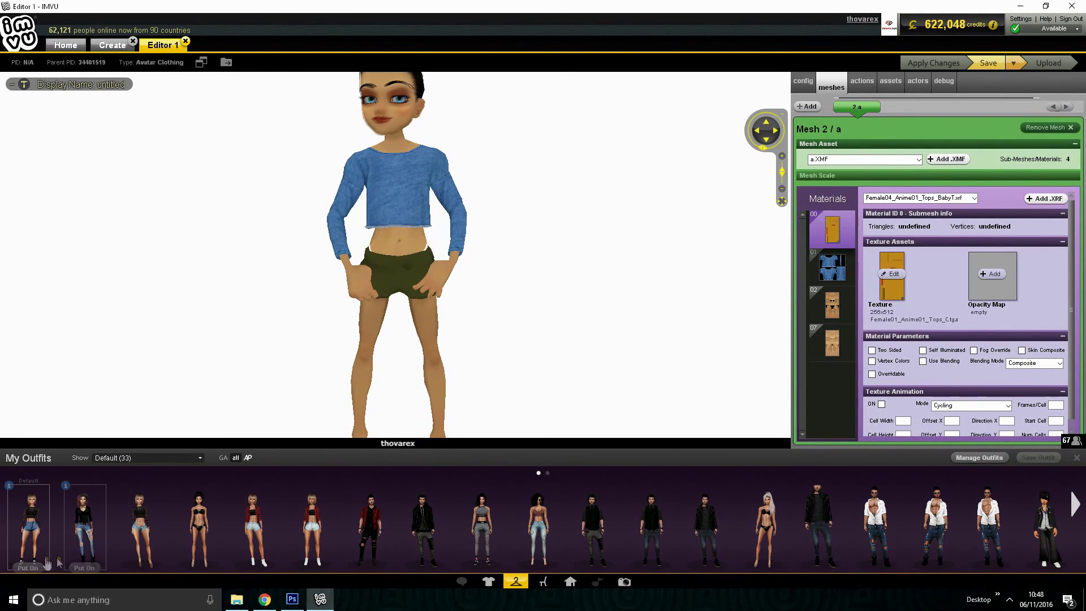
click(28, 566)
click(570, 581)
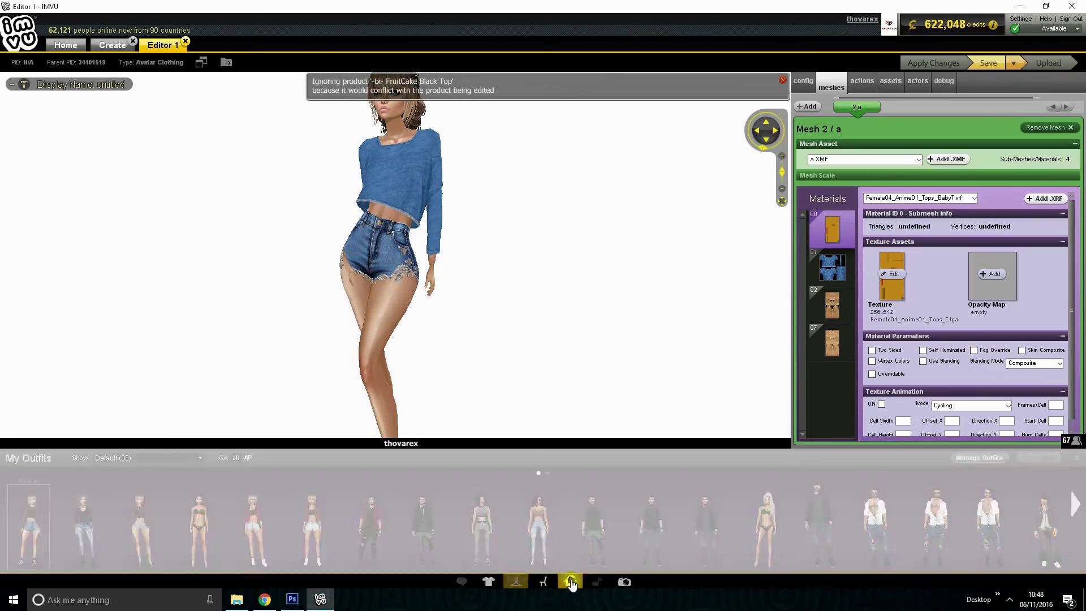
click(455, 545)
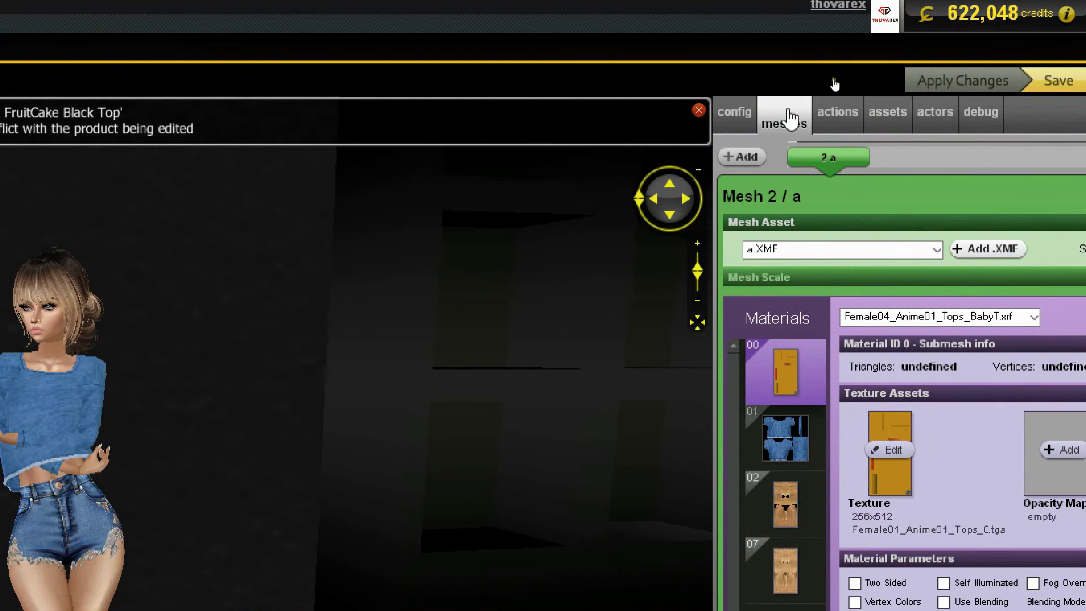
Display Material 01, the crop top's blue 512x512 texture, in the materials panel.
click(797, 439)
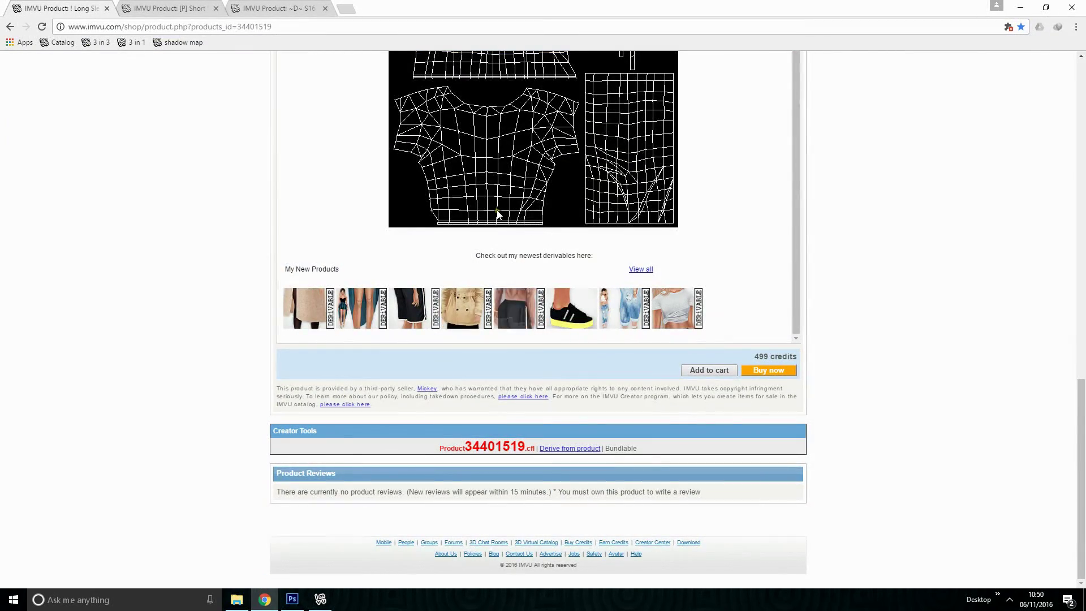
Look through the Boho jacket product page's images.
scroll(746, 259, up, 7)
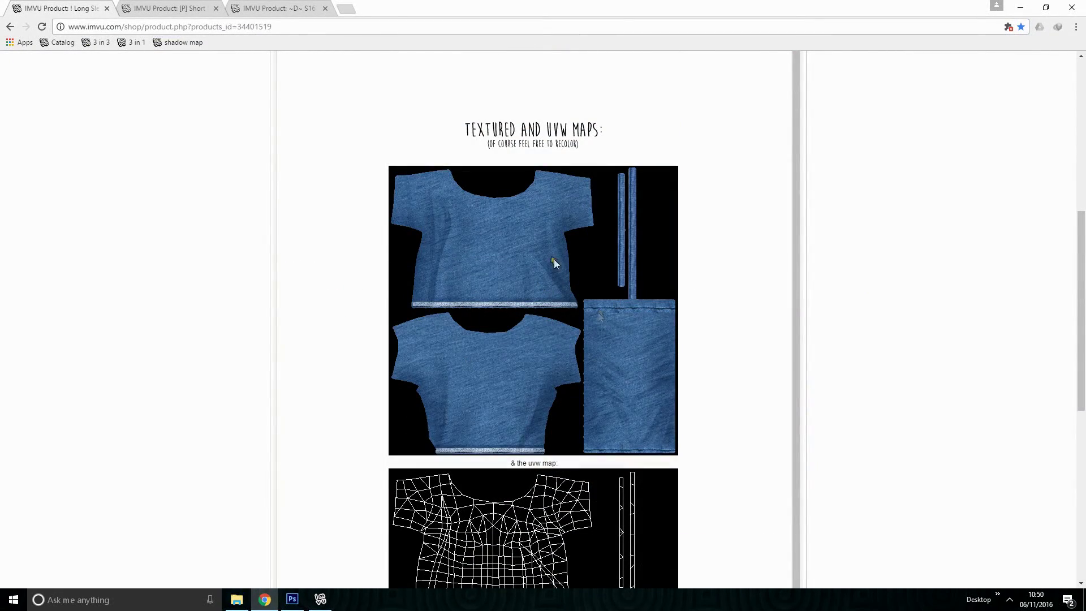
scroll(816, 327, up, 2)
scroll(644, 337, down, 1)
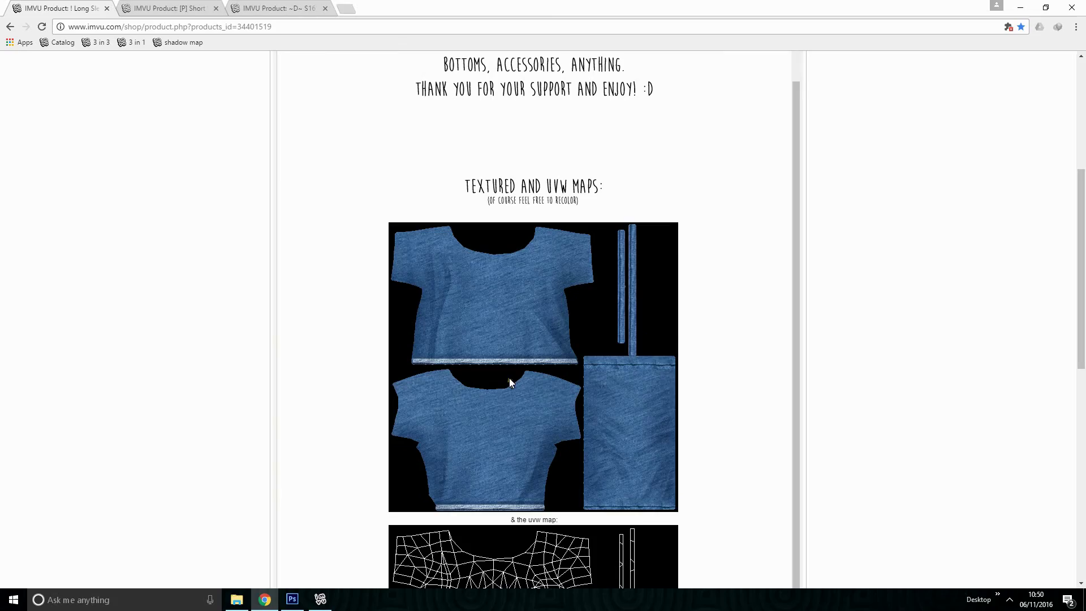
scroll(693, 306, down, 4)
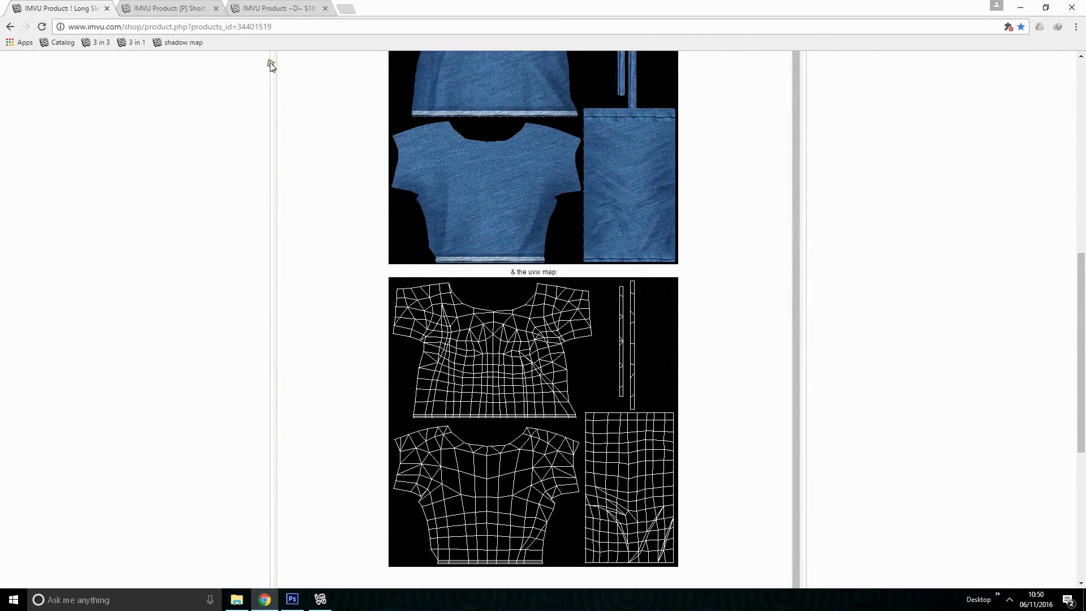
click(271, 8)
scroll(960, 271, down, 20)
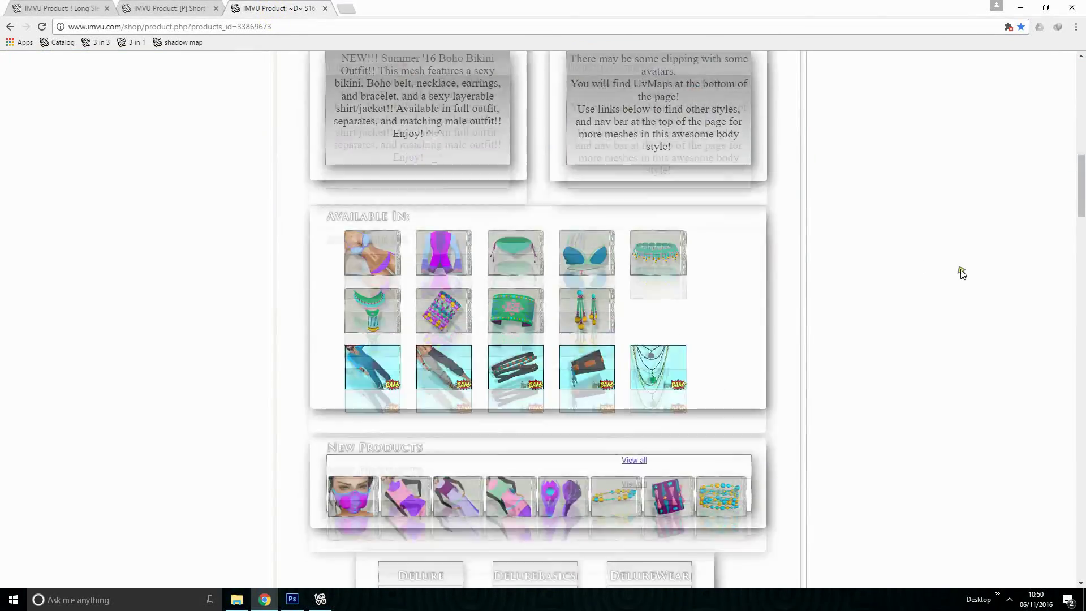
scroll(583, 367, down, 6)
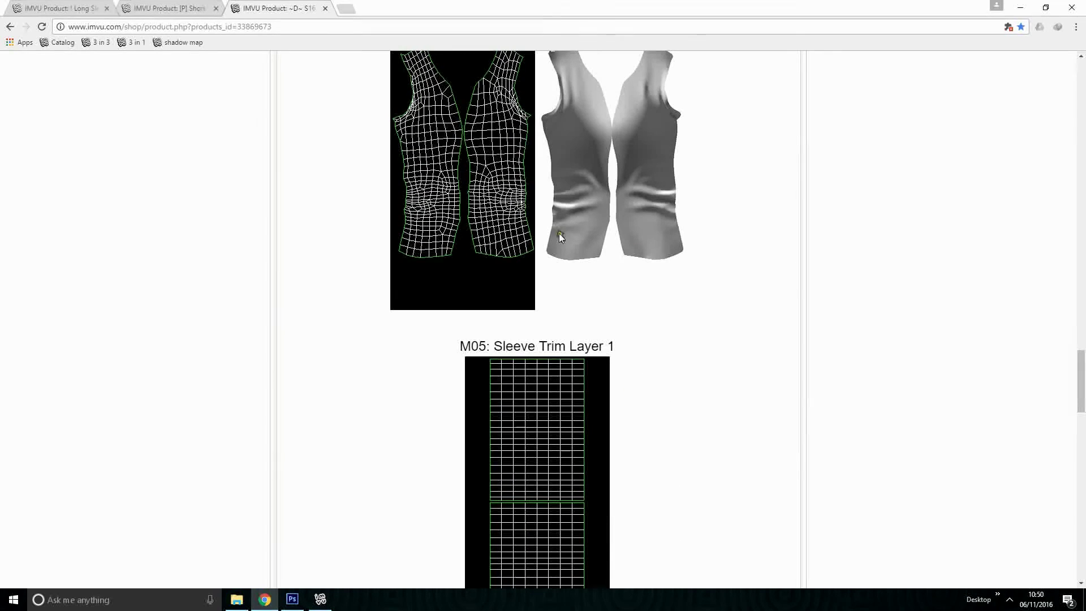
scroll(645, 218, up, 3)
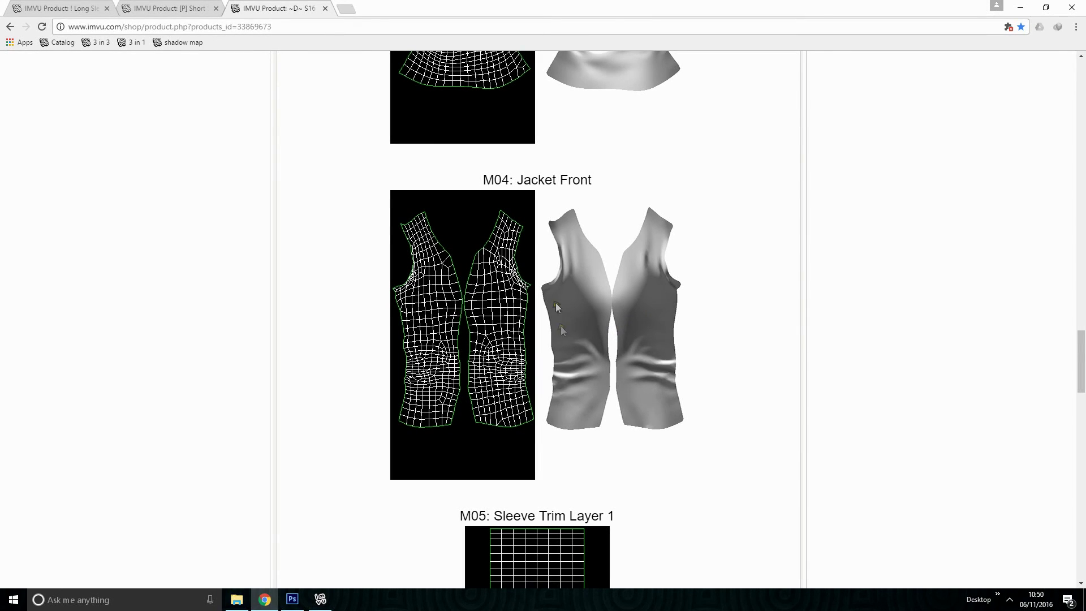
scroll(595, 387, down, 5)
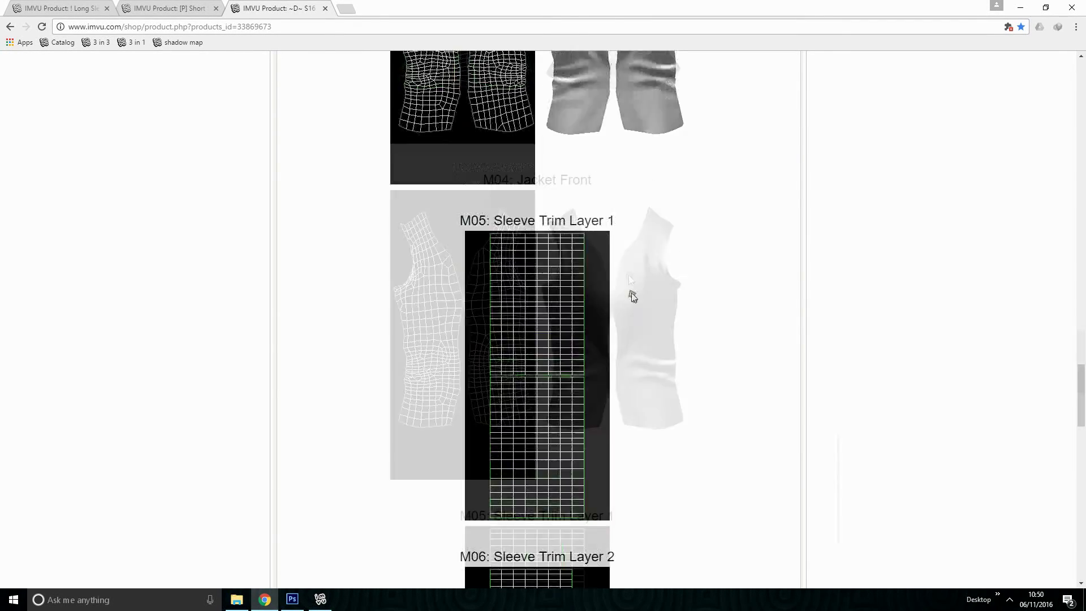
scroll(632, 296, up, 11)
scroll(639, 322, down, 20)
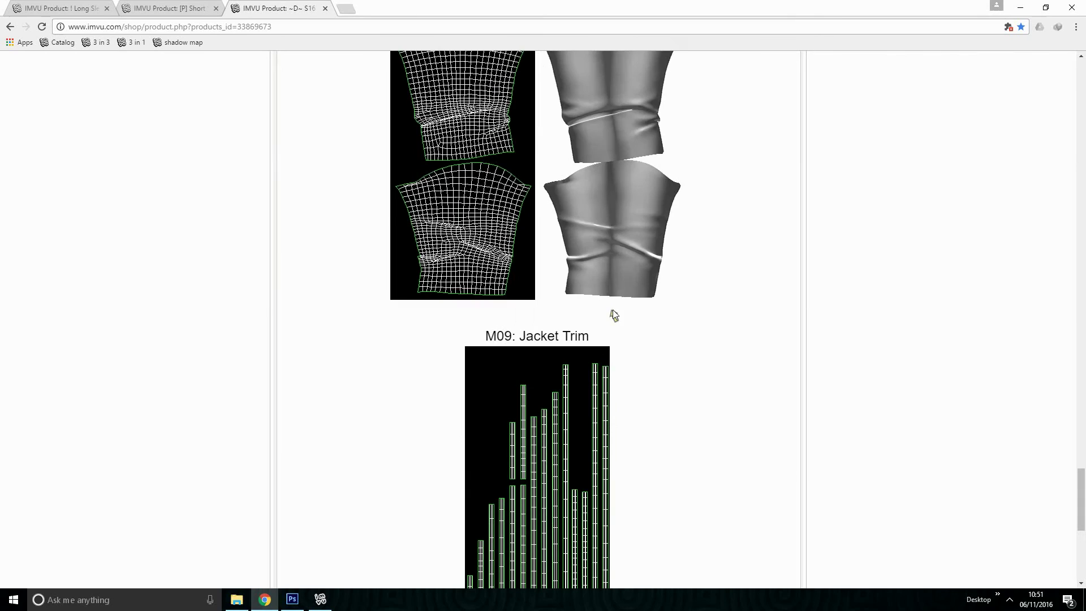
scroll(613, 310, up, 4)
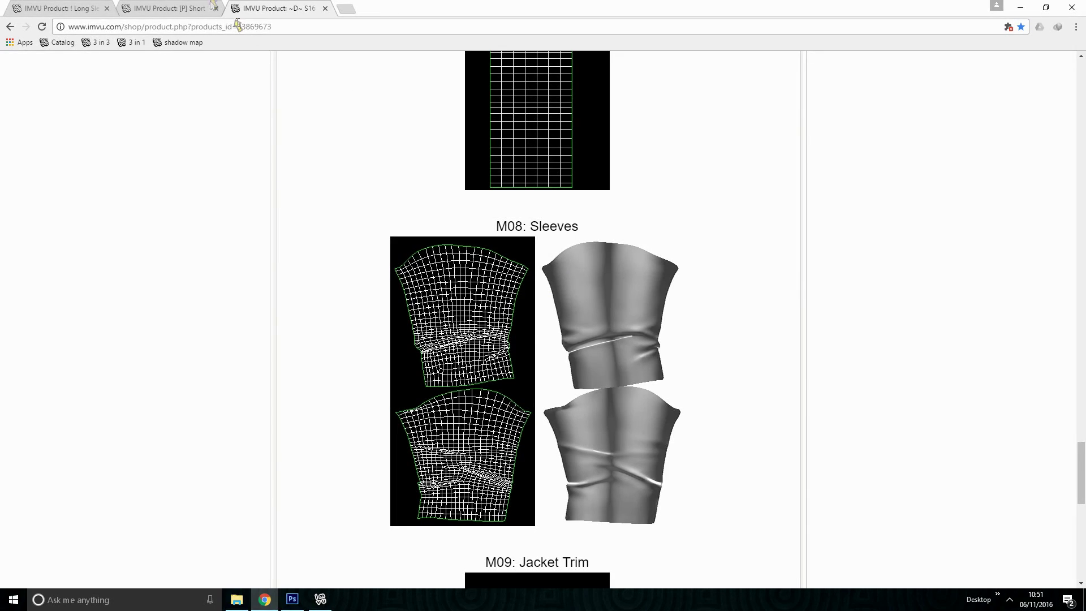
Go back to the crop top product page and scroll to its textured and UVW maps.
click(170, 8)
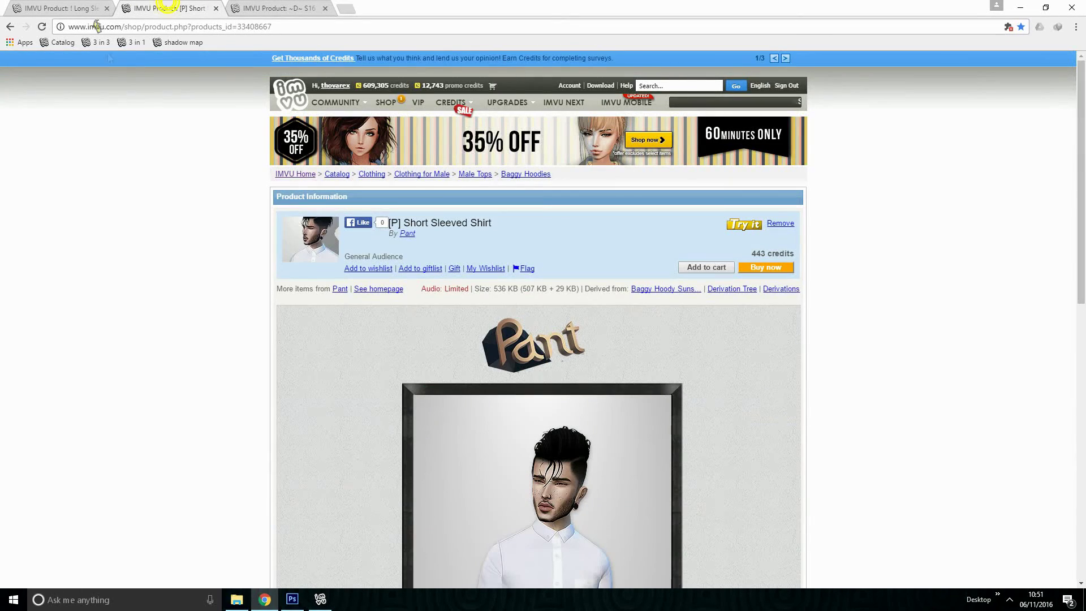
click(66, 8)
scroll(480, 243, down, 1)
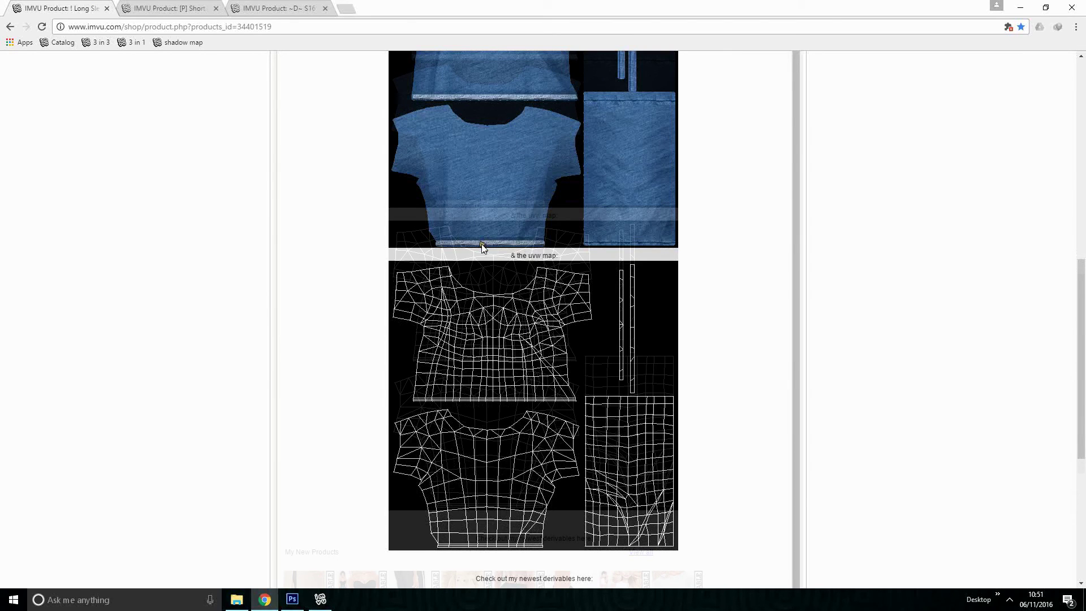
Save the crop top's textured map as 1_zps0zirjree.jpg in AAIMVUWORK's Tutorials folder.
scroll(481, 243, up, 3)
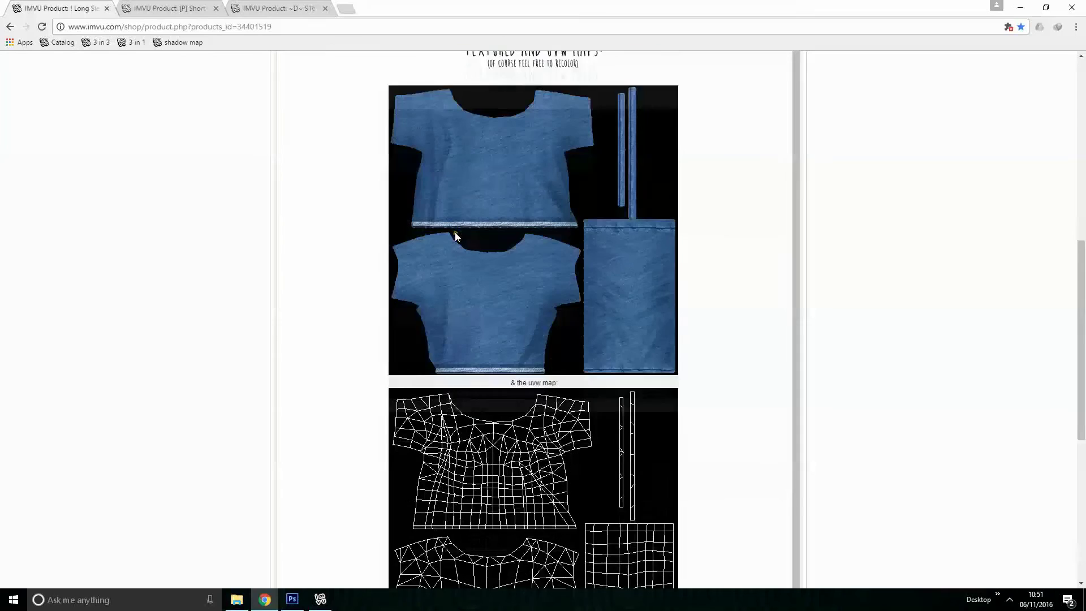
right_click(494, 232)
click(538, 255)
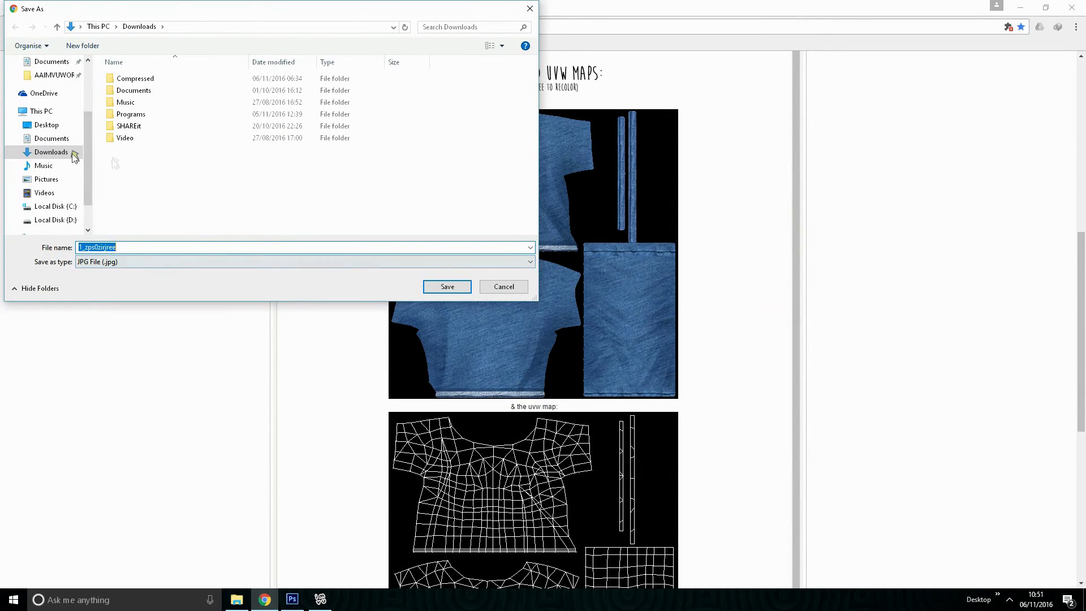
click(56, 75)
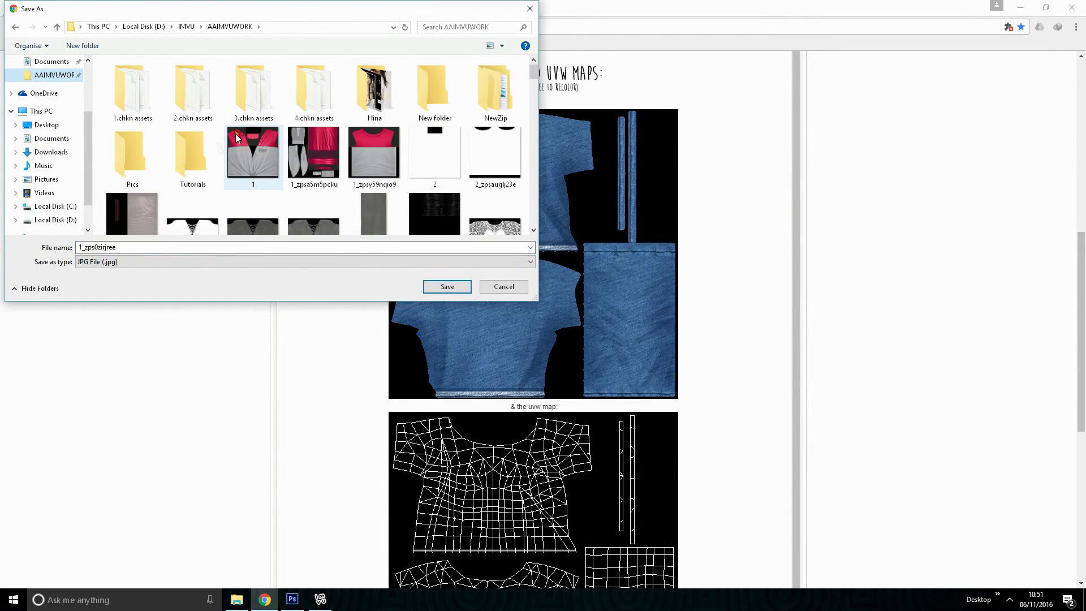
double_click(192, 153)
click(447, 287)
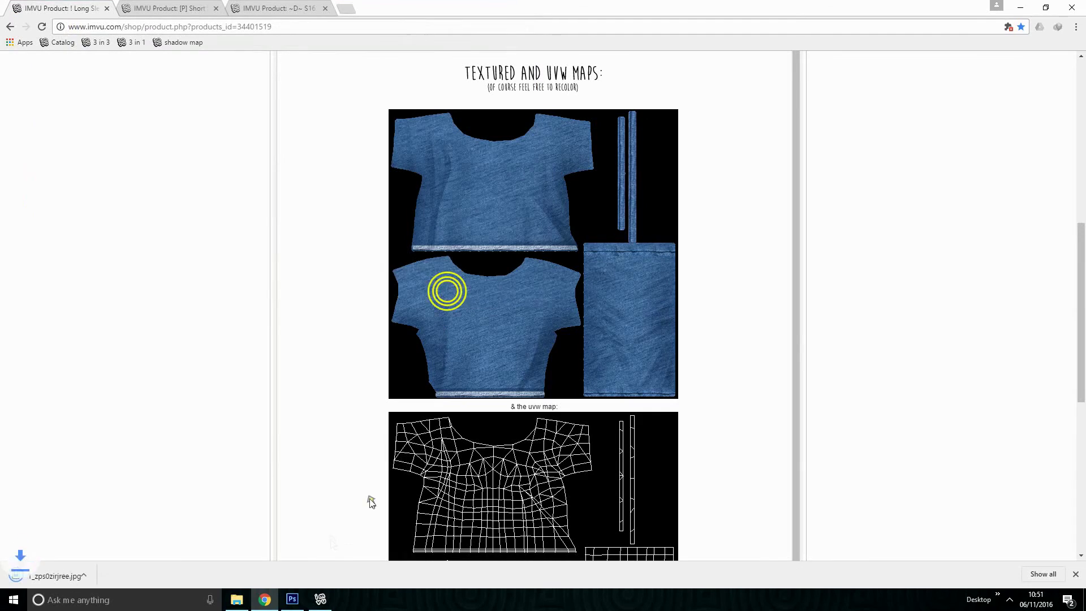
Open 1_zps0zirjree.jpg from the Tutorials folder in Photoshop.
click(291, 599)
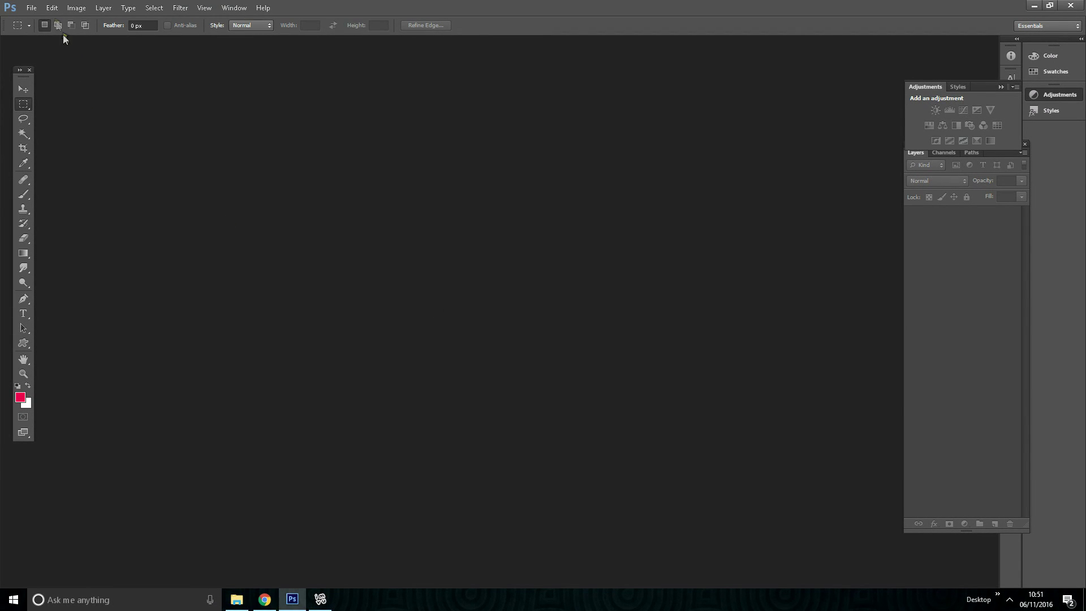
click(31, 8)
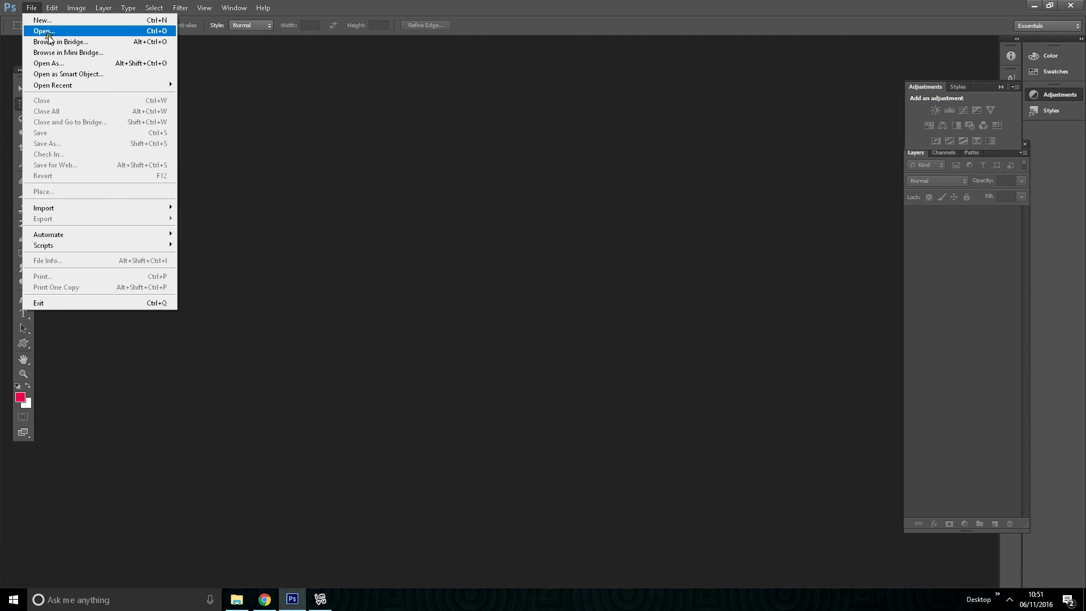
click(444, 229)
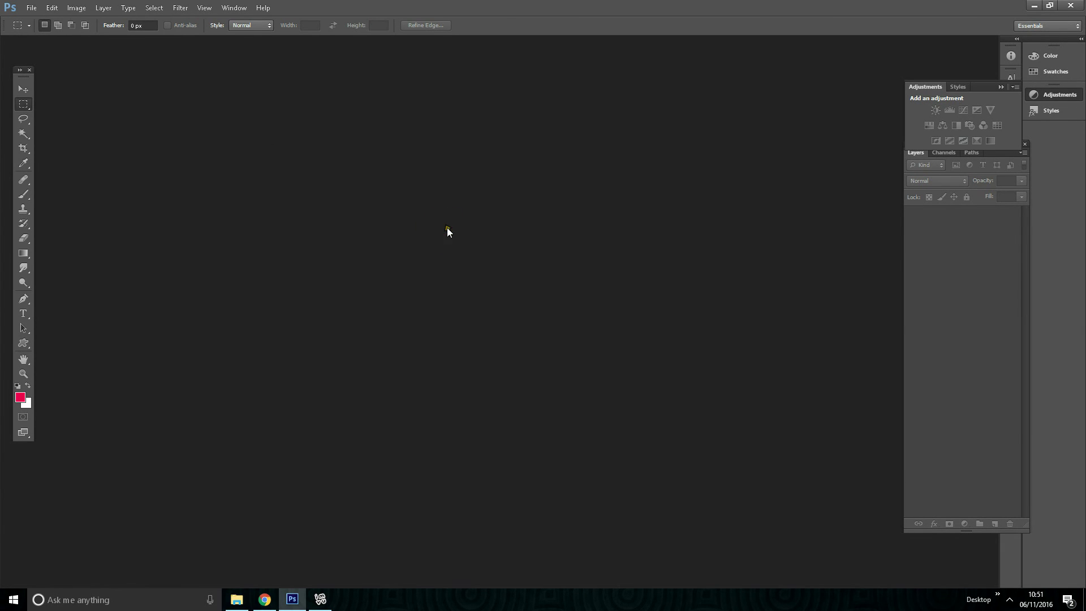
click(617, 245)
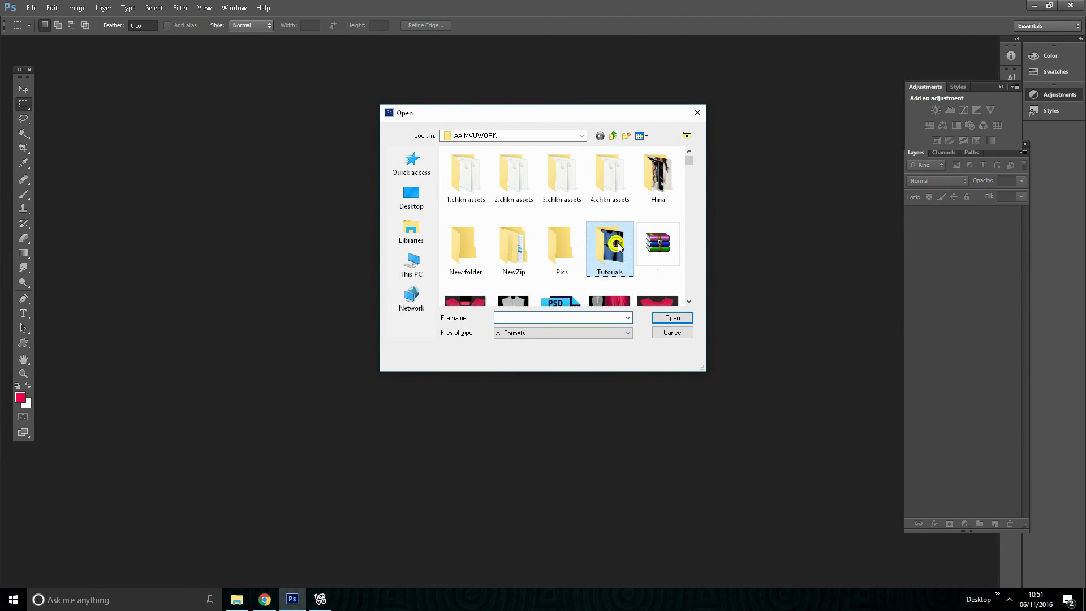
double_click(617, 245)
click(458, 175)
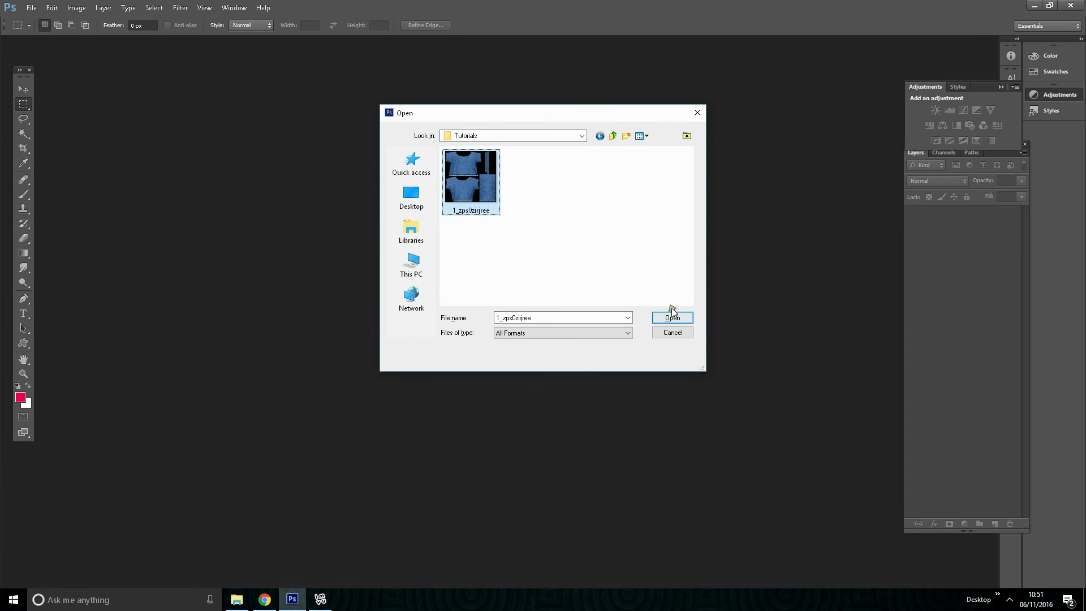
double_click(462, 195)
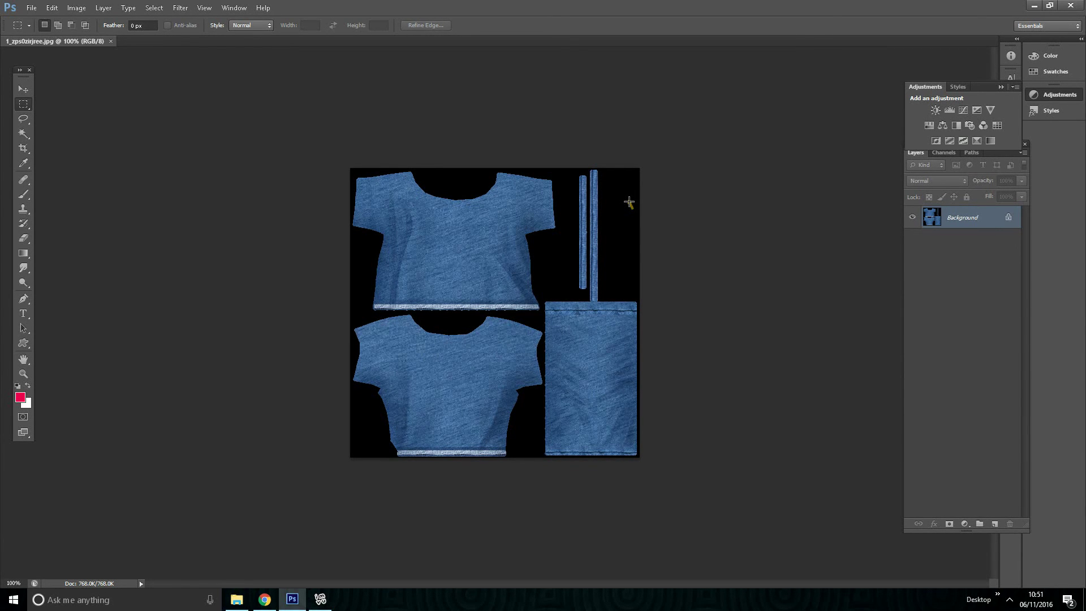
click(264, 599)
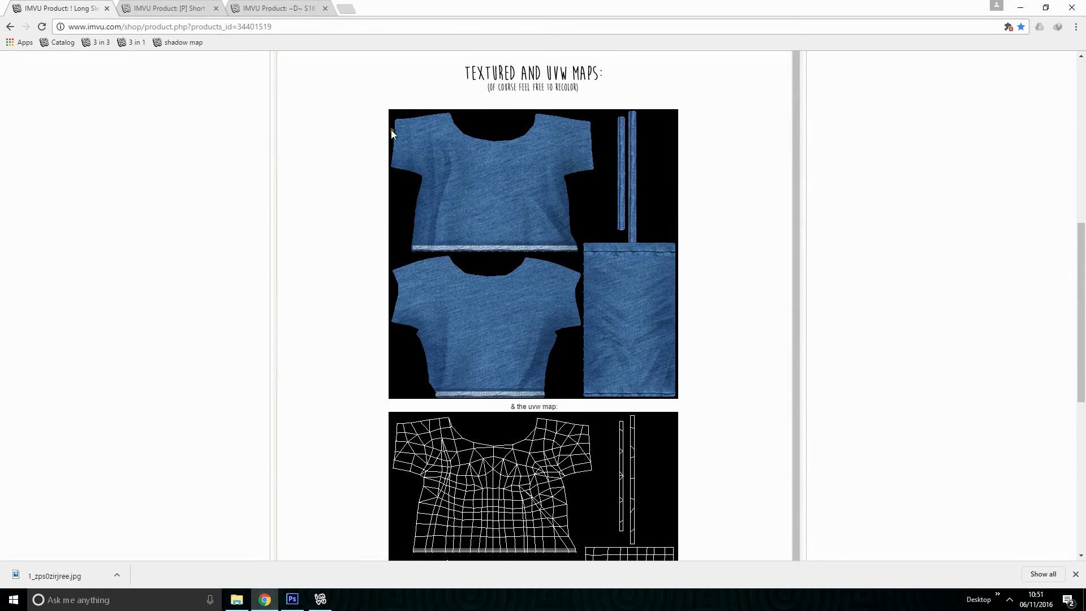
scroll(498, 303, down, 3)
click(501, 300)
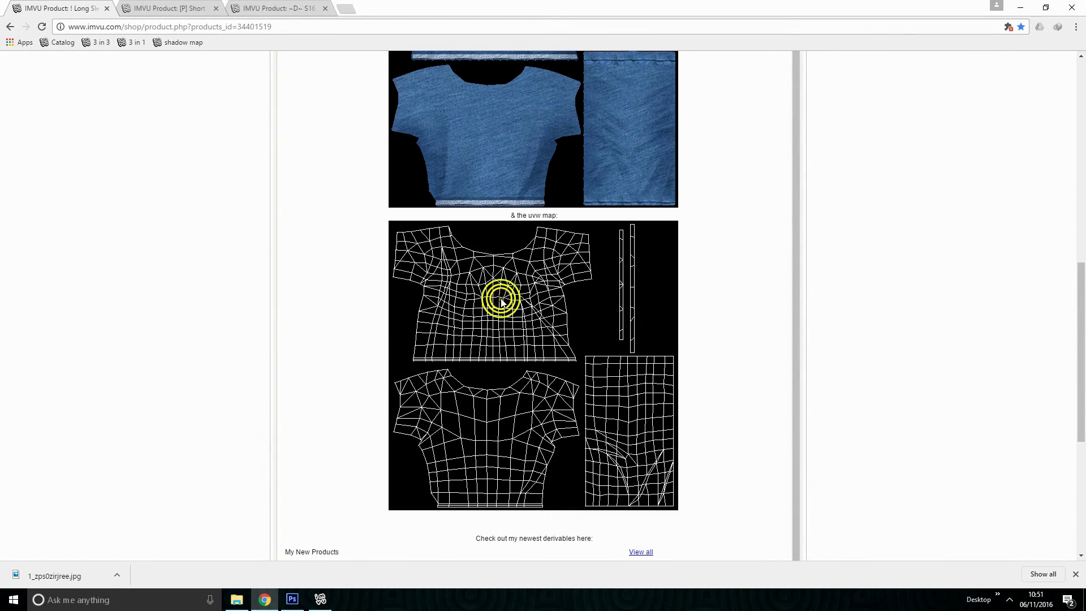
scroll(532, 298, down, 1)
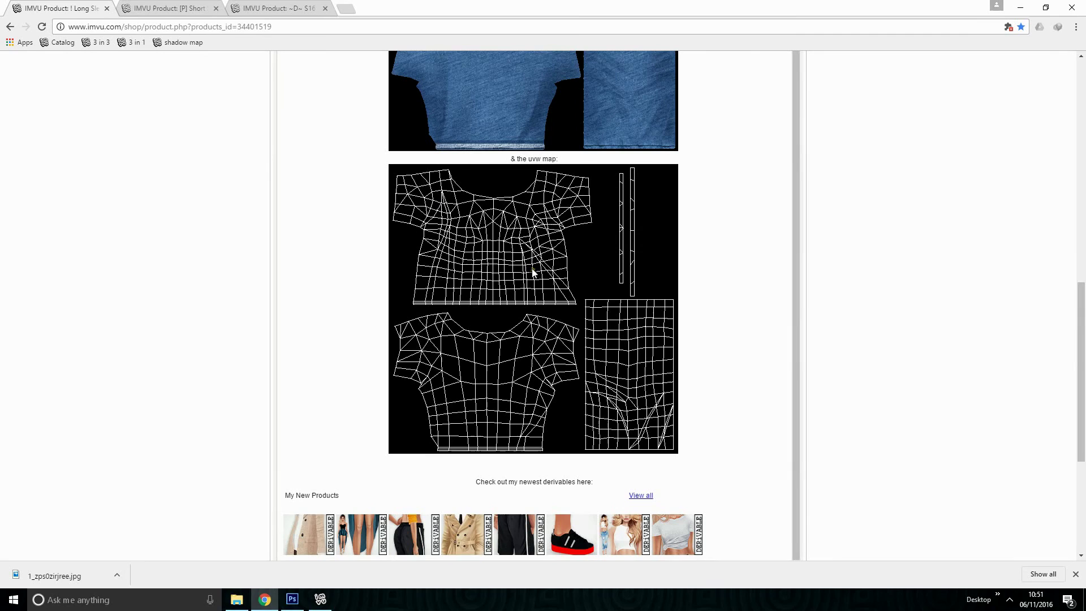
click(390, 187)
mouse_move(400, 167)
mouse_down()
mouse_move(579, 281)
mouse_move(434, 289)
mouse_move(348, 196)
mouse_up()
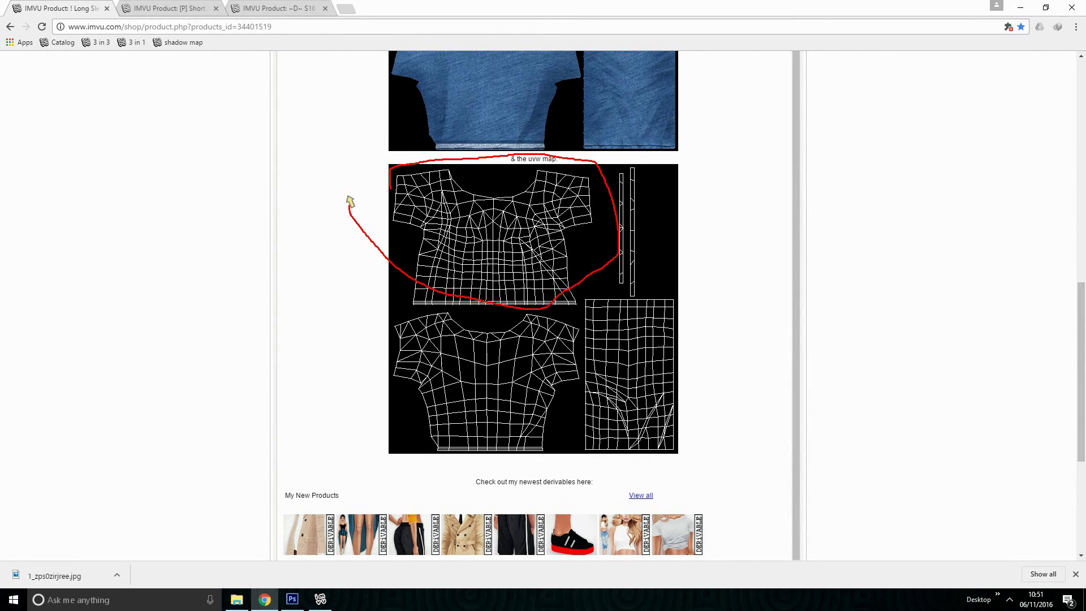
mouse_move(391, 314)
mouse_down()
mouse_move(372, 367)
mouse_move(479, 484)
mouse_move(579, 409)
mouse_move(575, 299)
mouse_move(443, 285)
mouse_move(387, 327)
mouse_up()
key(Escape)
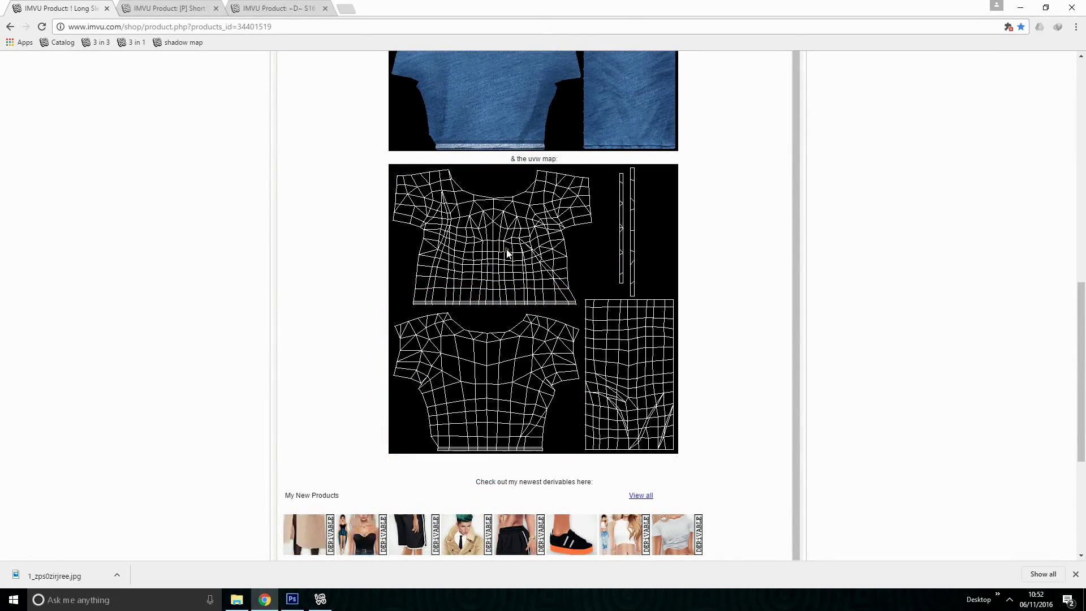
scroll(509, 339, up, 1)
scroll(332, 560, down, 1)
click(320, 599)
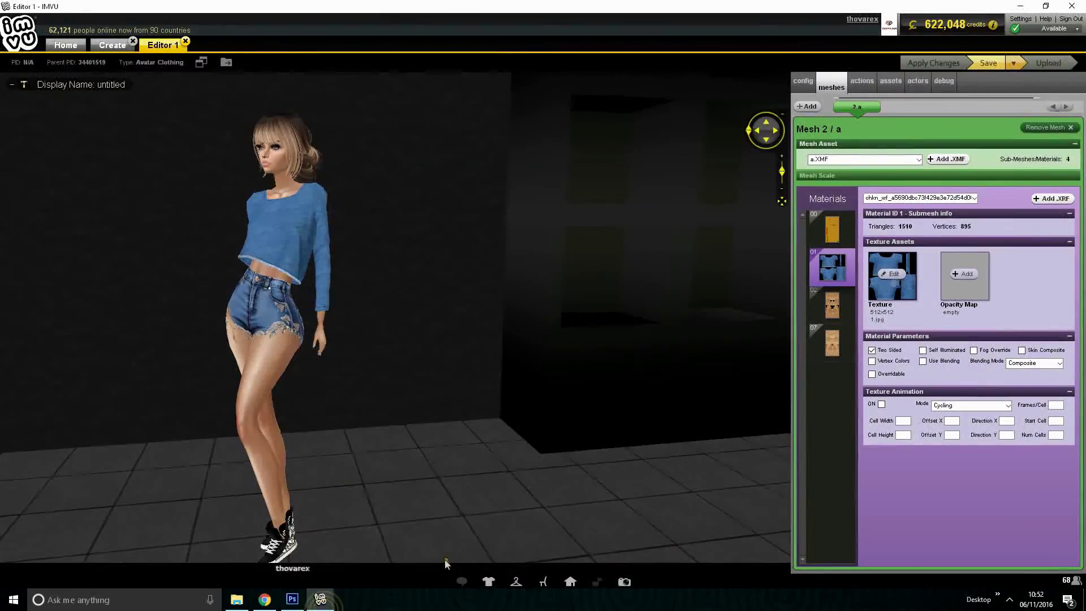
click(264, 599)
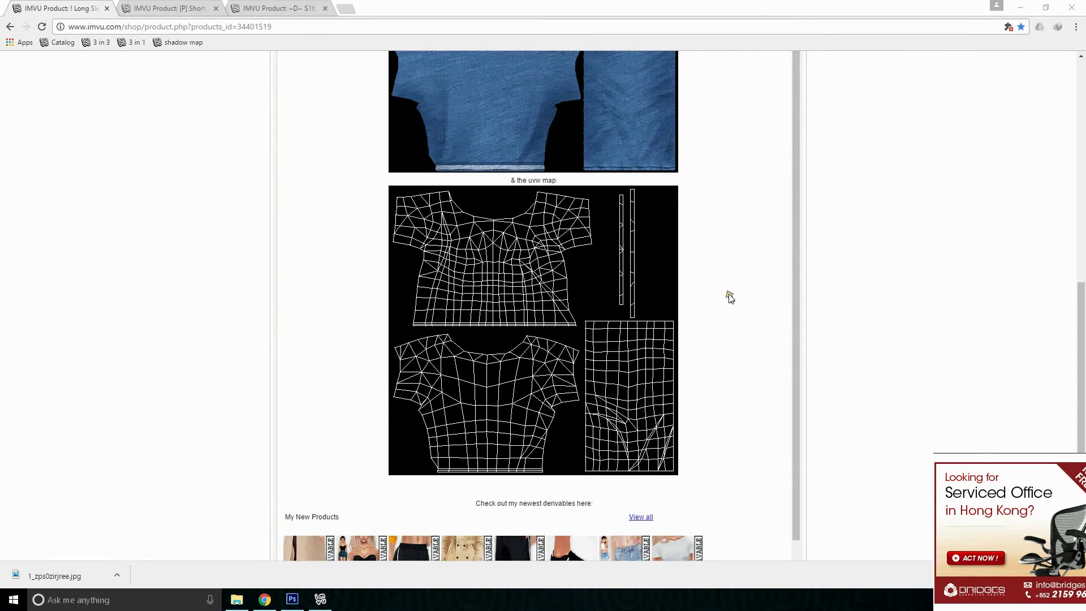
scroll(707, 288, down, 1)
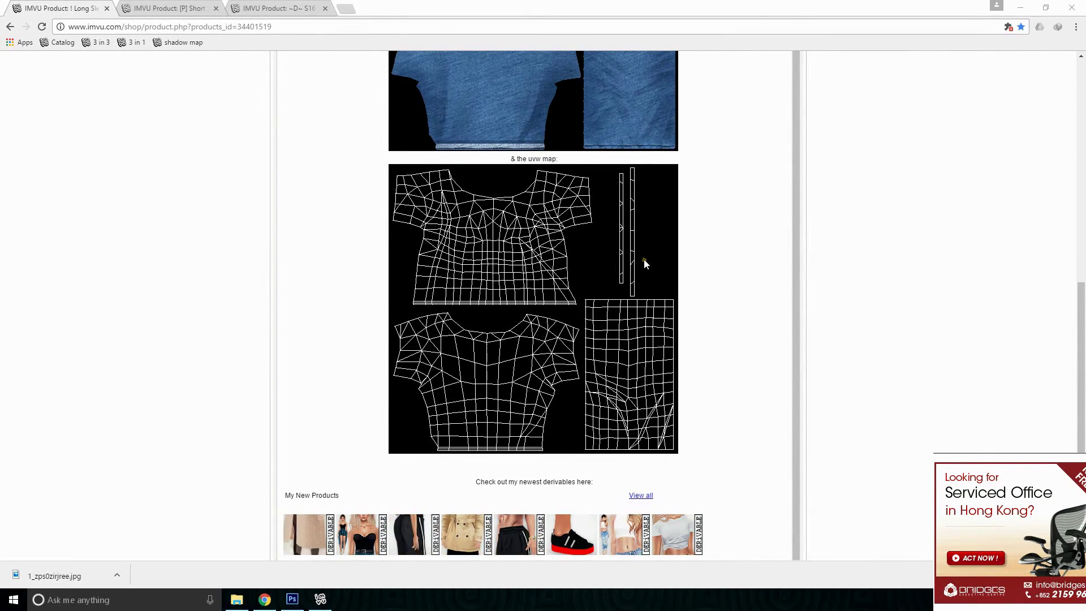
scroll(598, 315, up, 1)
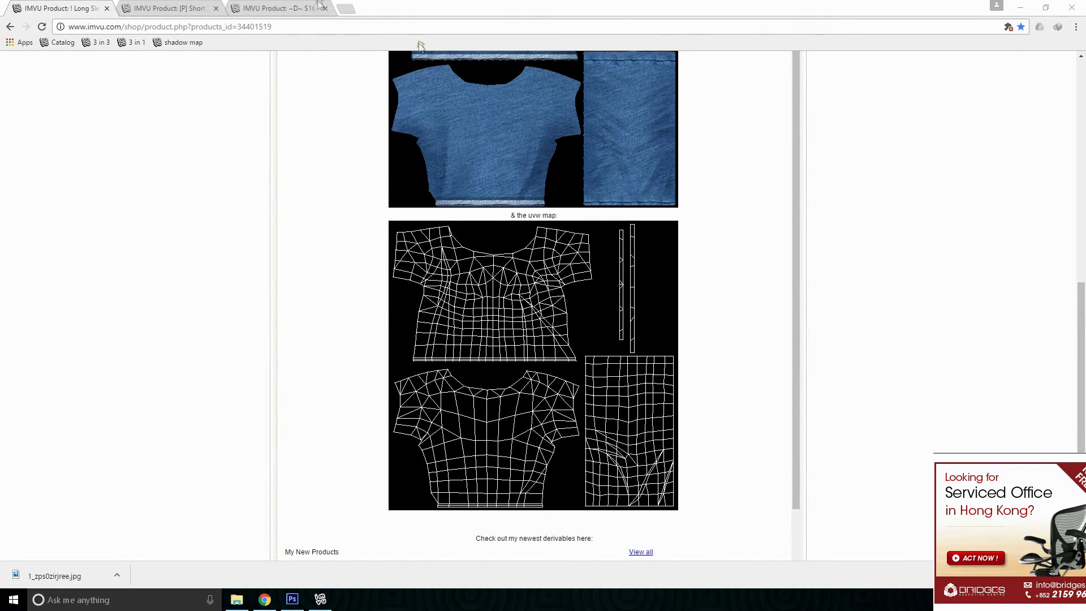
Derive a new editor from the Short Sleeved Shirt product.
click(144, 7)
scroll(294, 362, down, 8)
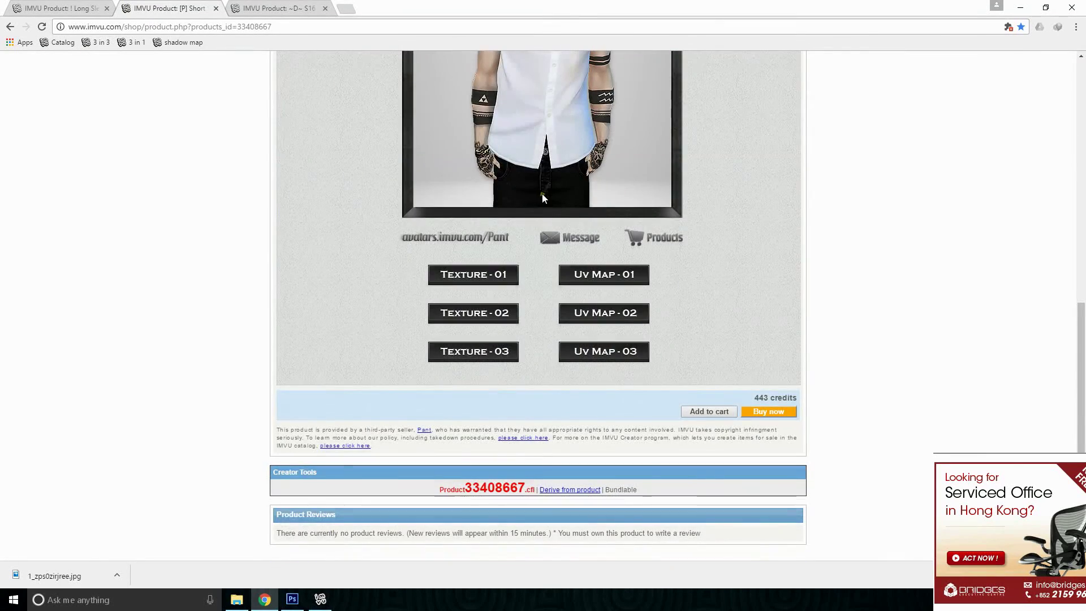
scroll(541, 193, up, 2)
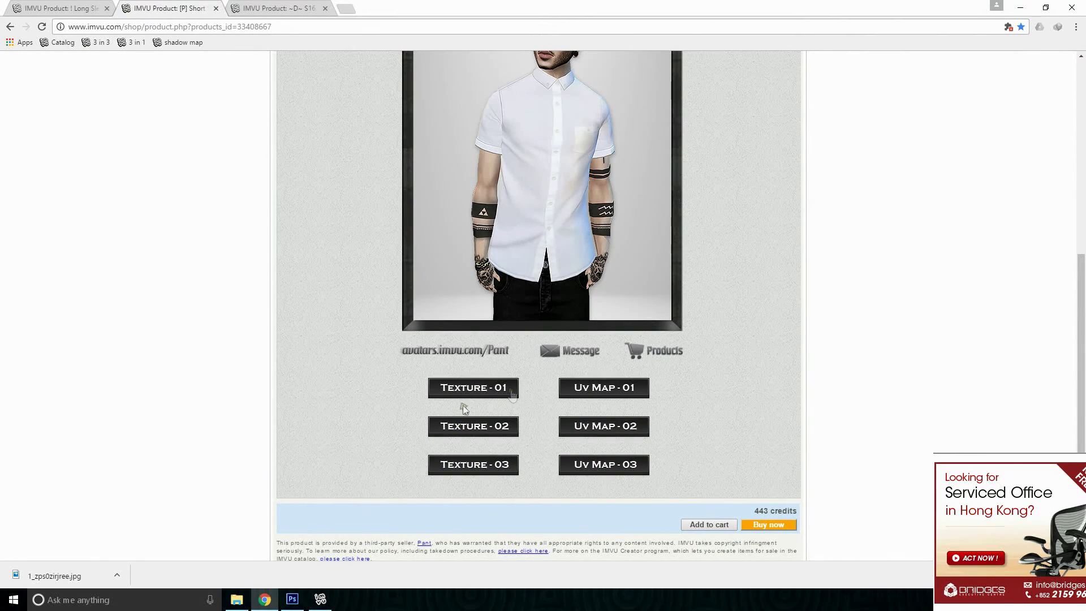
scroll(511, 393, down, 3)
click(575, 422)
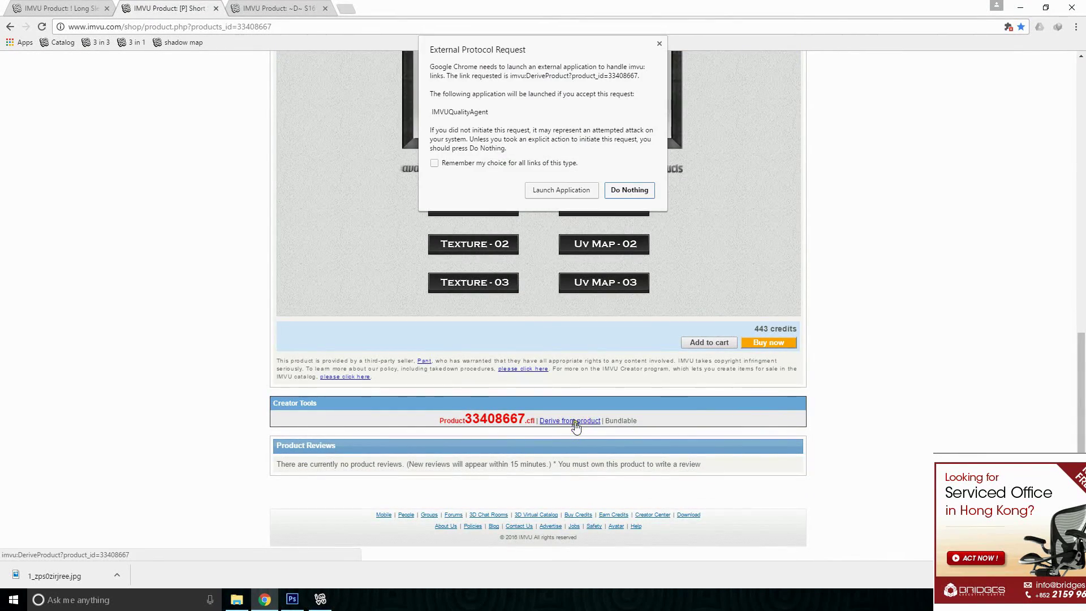
click(561, 190)
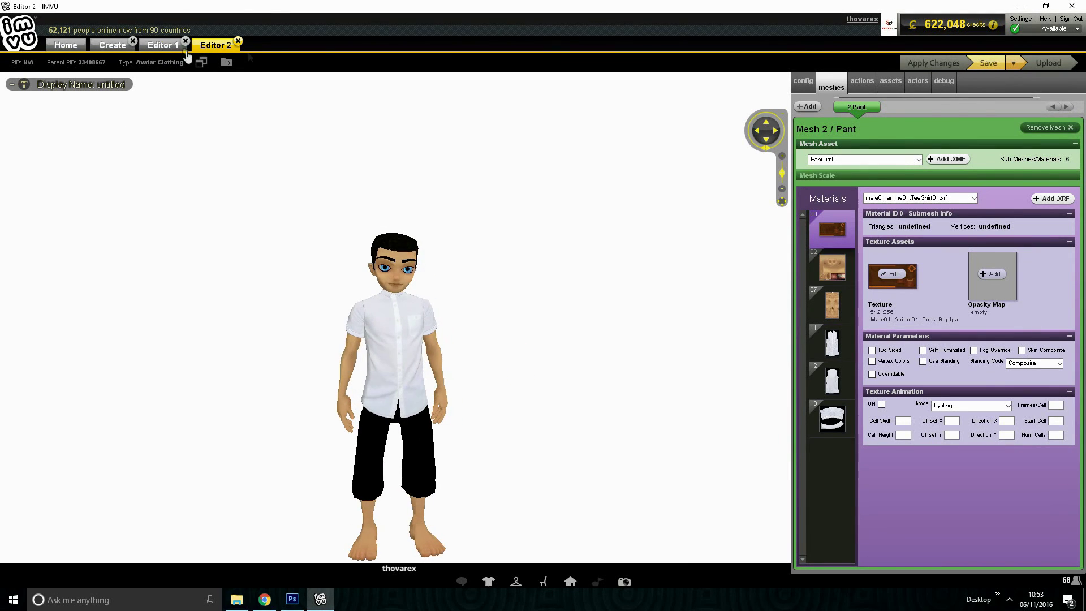
Discard the shirt's Editor 2 without saving and bring Photoshop back to the front.
click(238, 41)
click(588, 335)
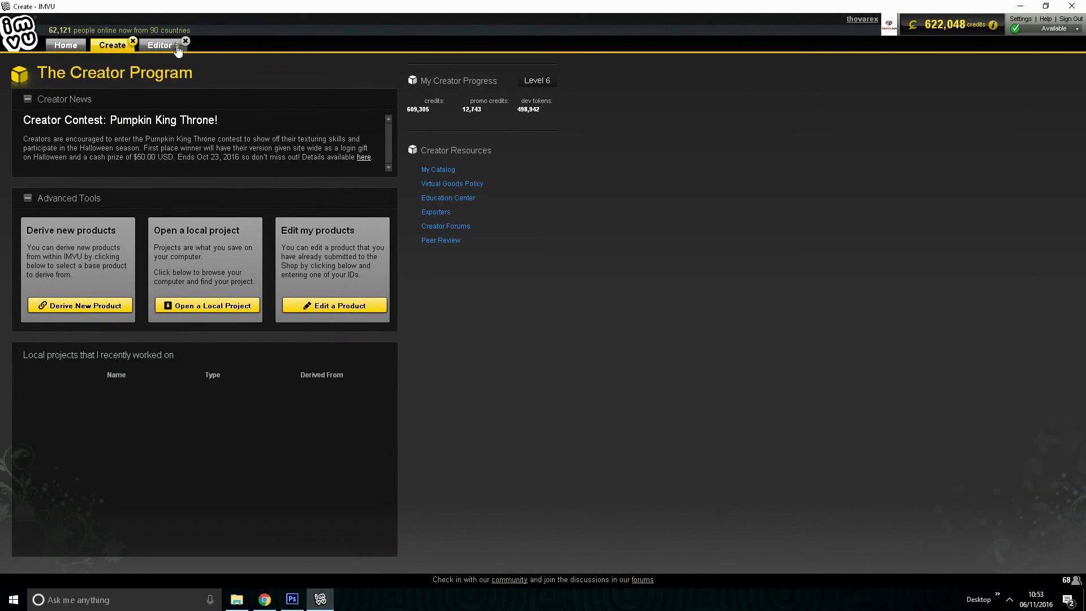
click(160, 43)
click(292, 599)
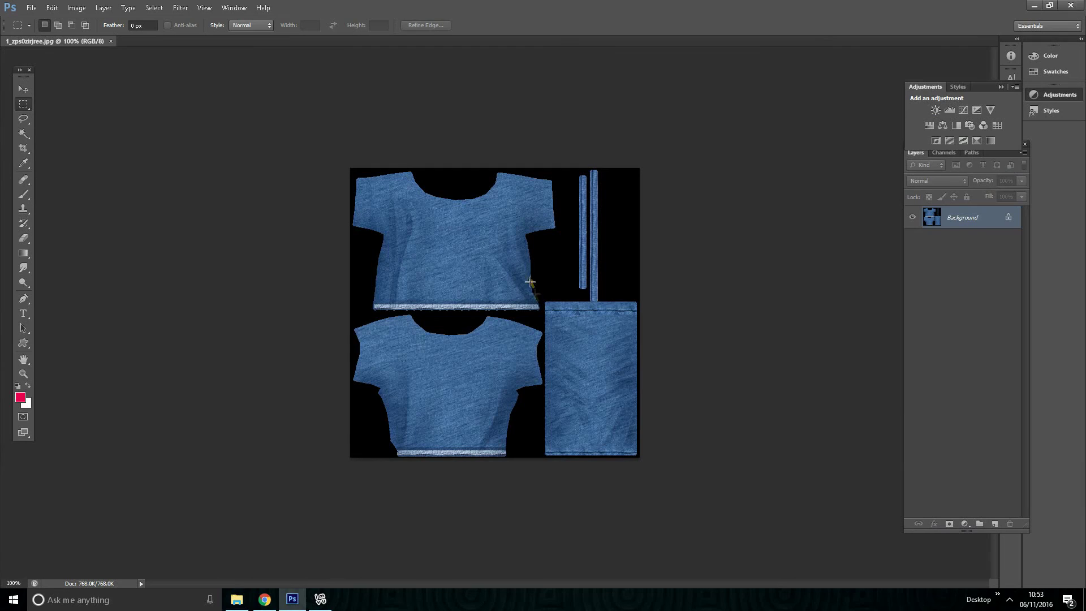
Reset the foreground colour to black and duplicate Background as Layer 1.
click(20, 397)
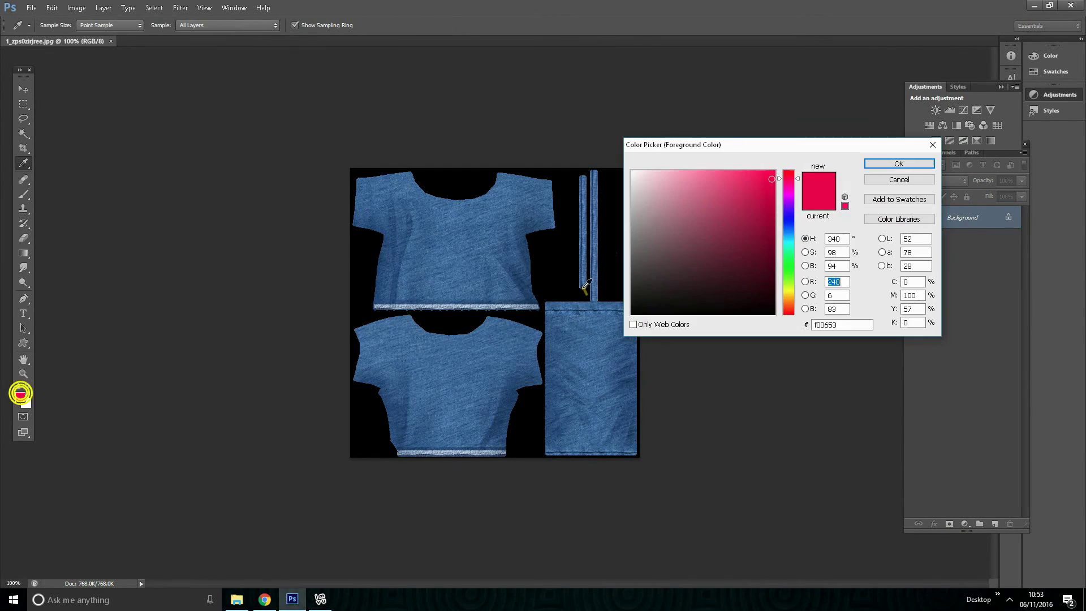
click(587, 287)
click(885, 164)
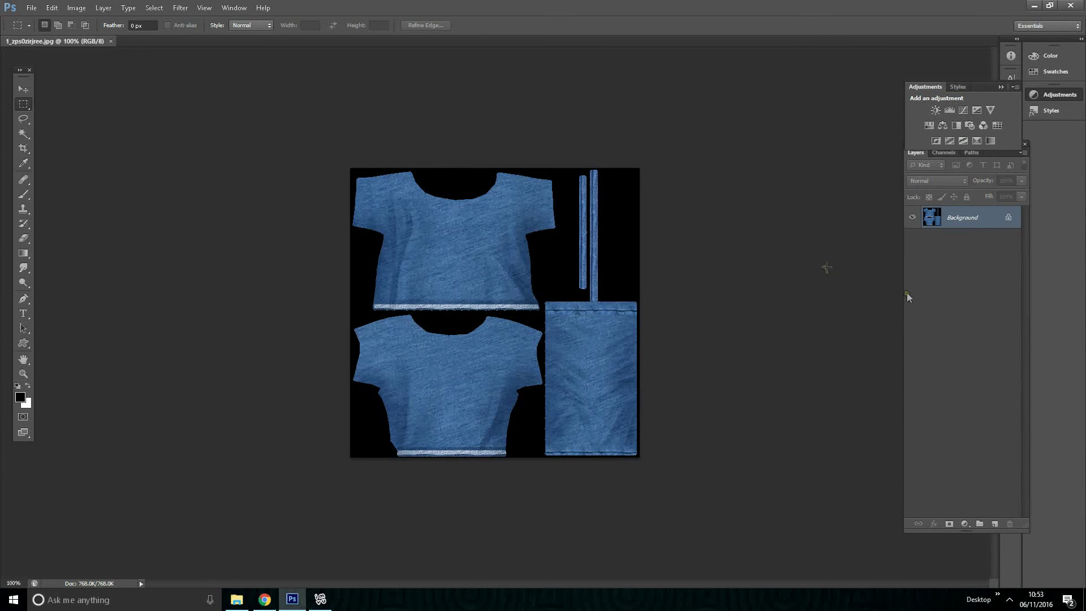
drag(964, 217, 916, 450)
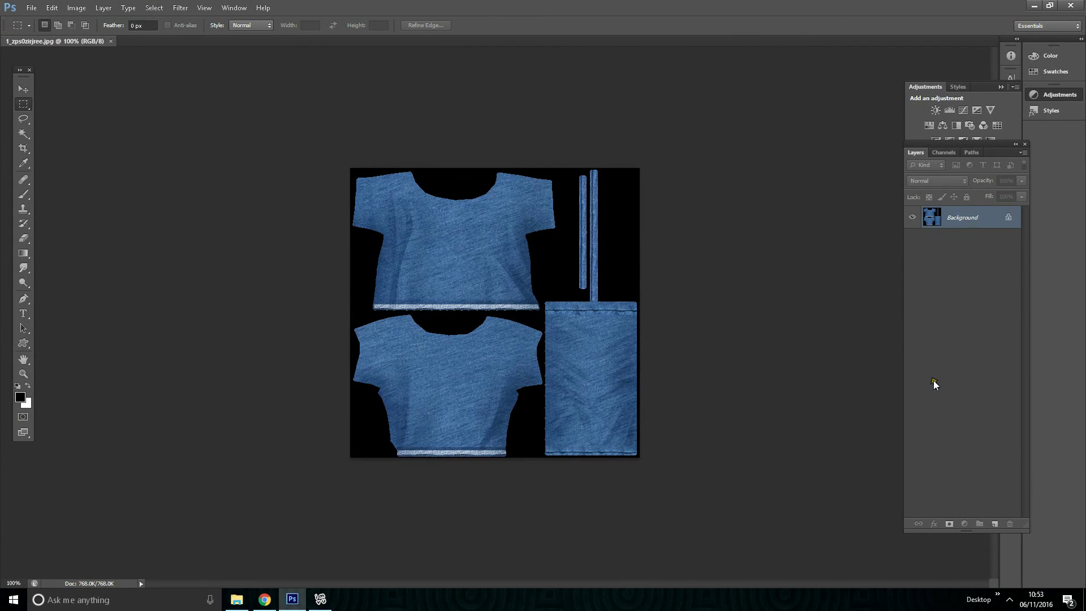
key(ctrl+j)
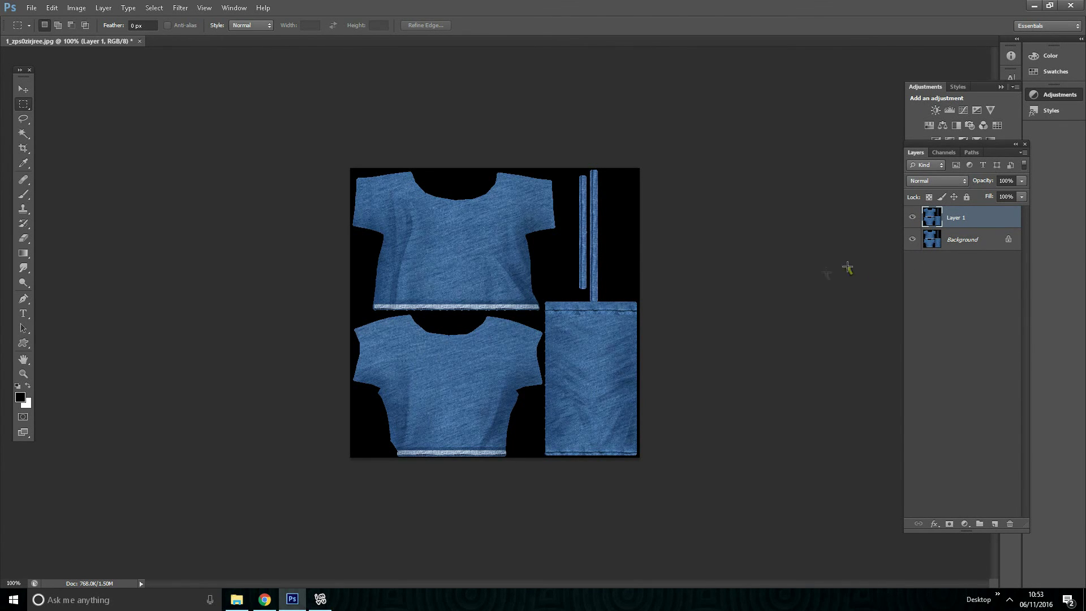
Darken Layer 1 with Hue/Saturation set to Hue +14, Saturation +58, Lightness -46.
click(77, 7)
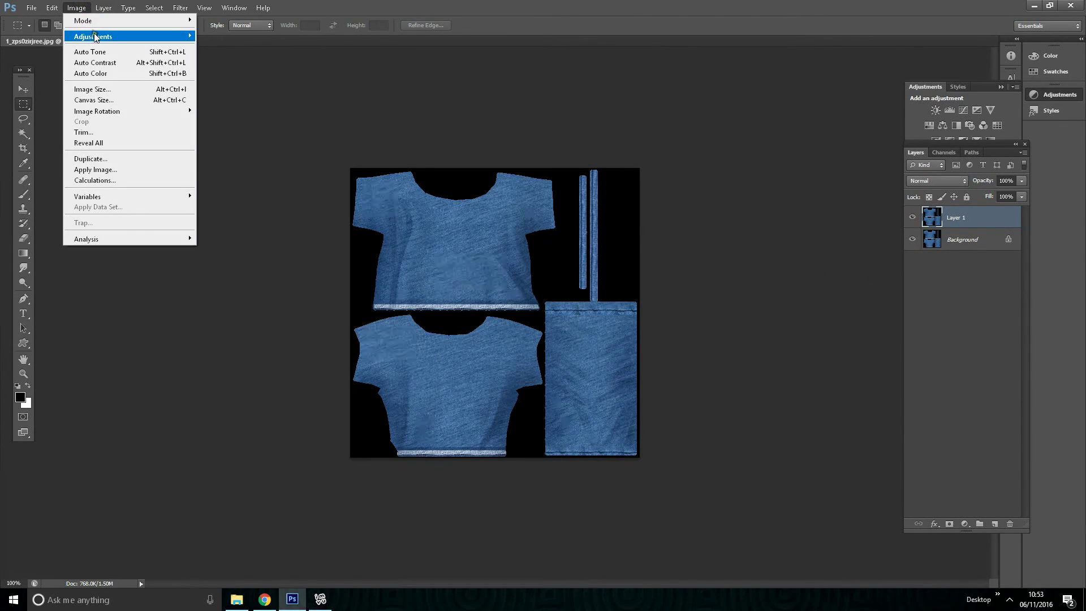
mouse_move(94, 37)
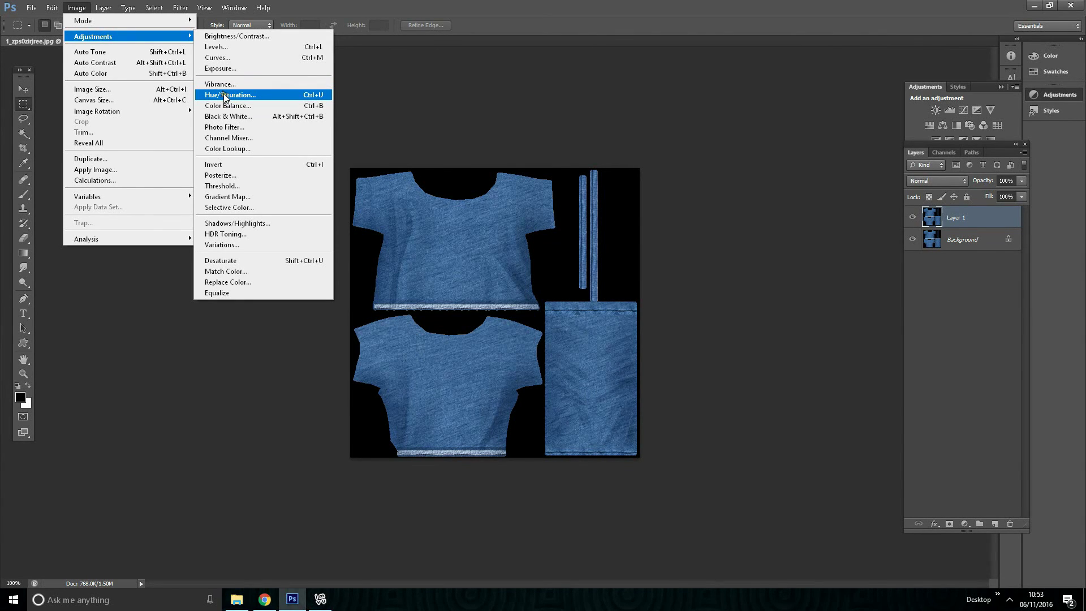
click(225, 95)
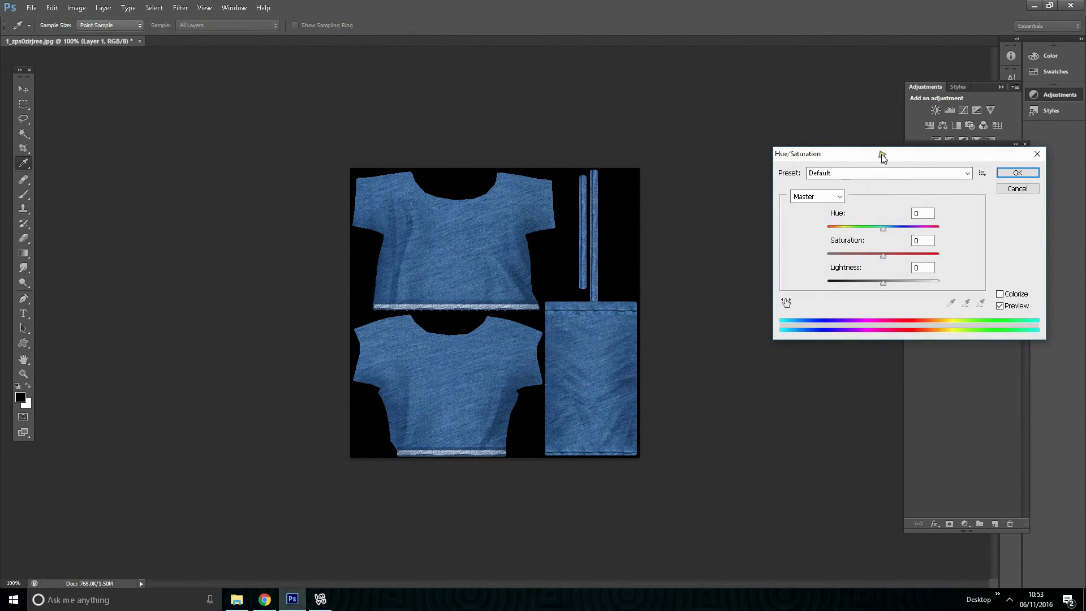
drag(881, 154, 769, 162)
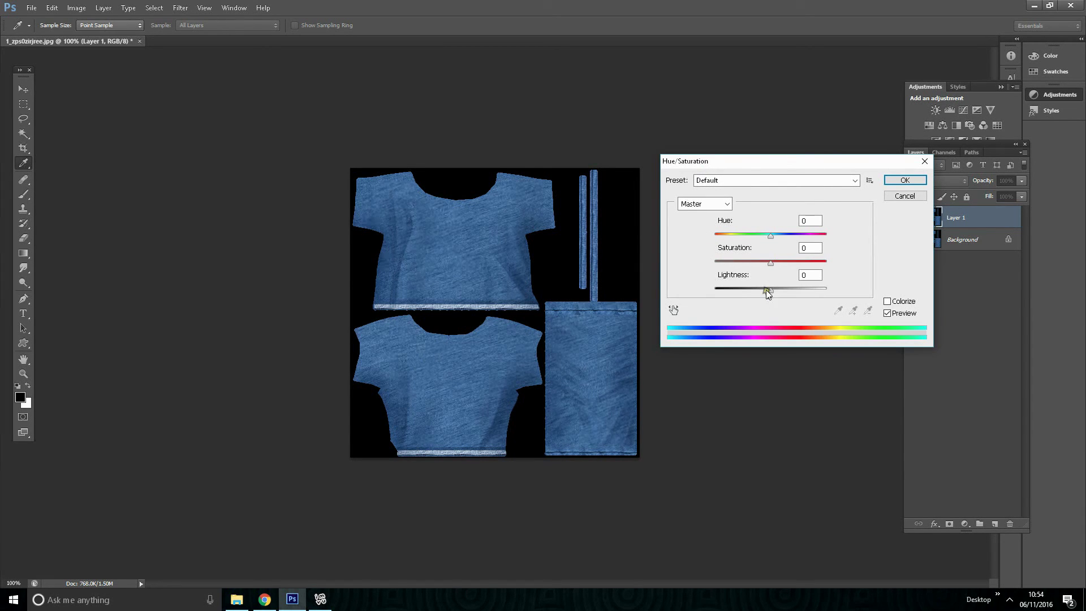
drag(768, 289, 776, 236)
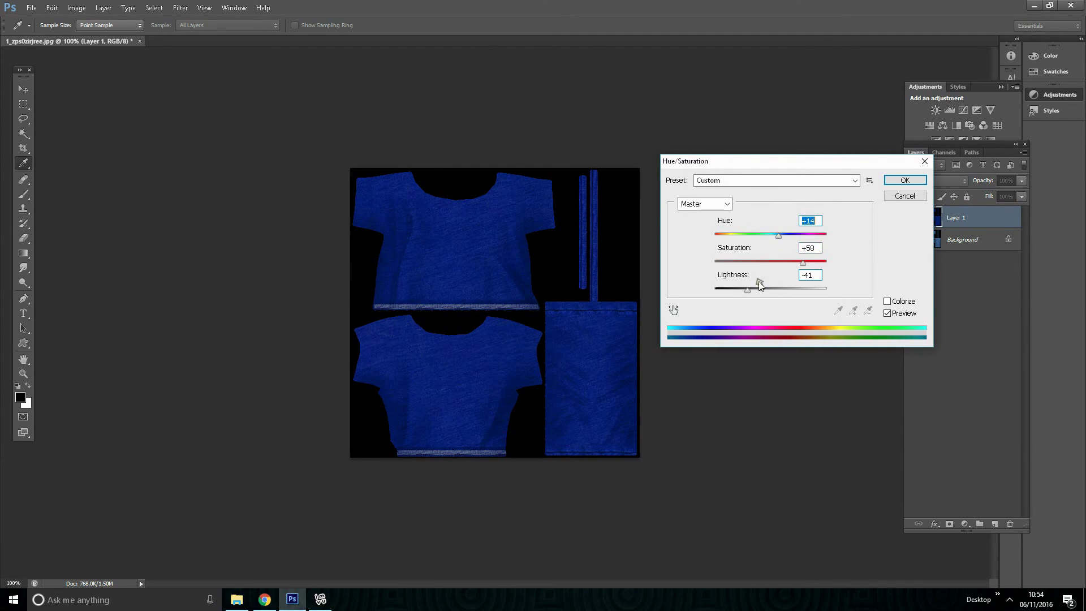
drag(748, 293, 743, 290)
click(798, 263)
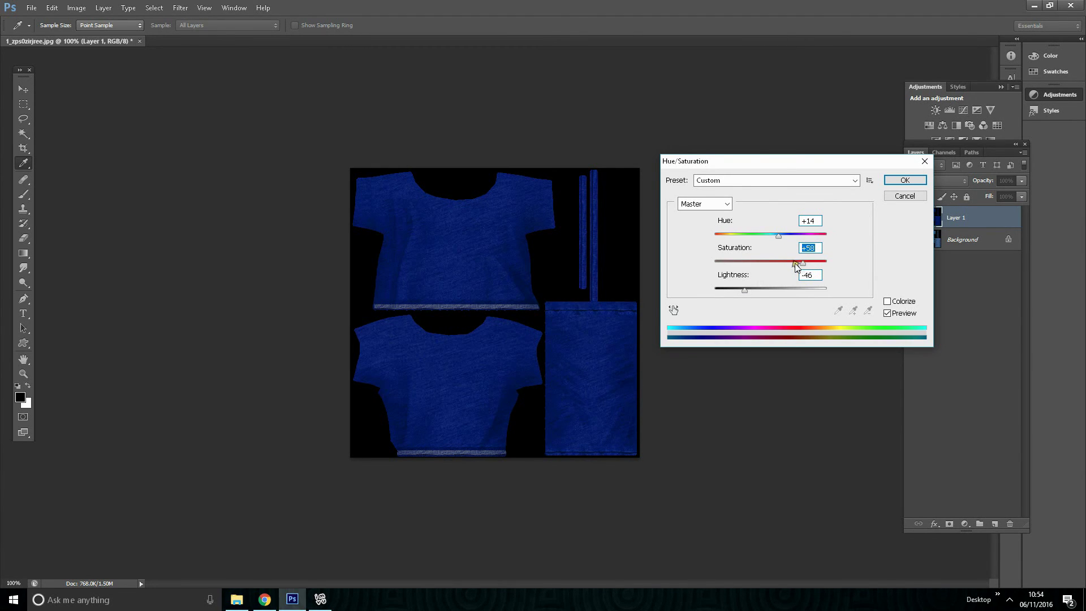
key(alt+4)
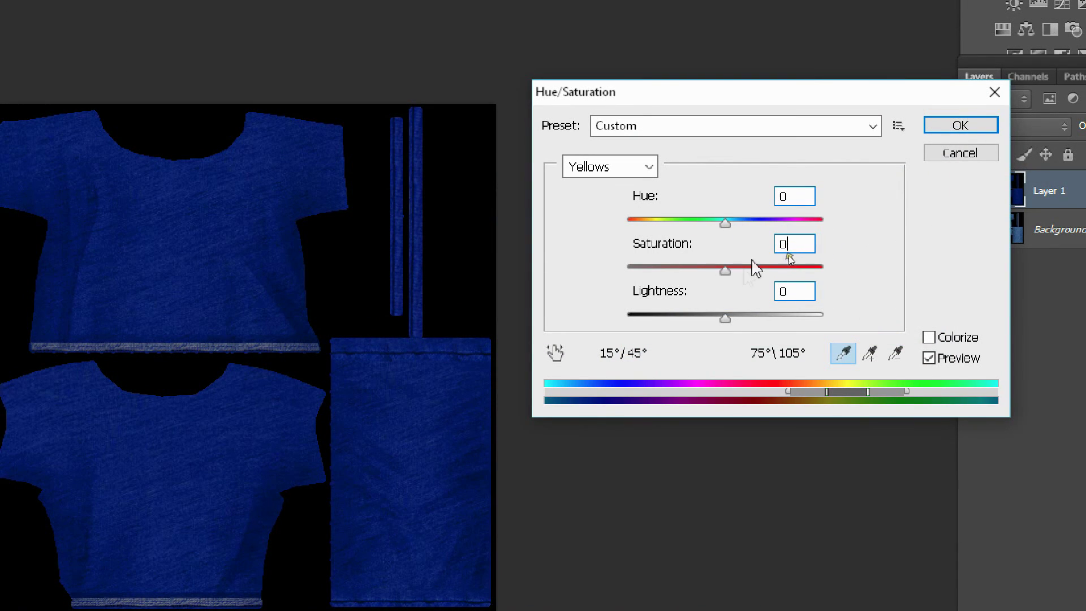
key(Return)
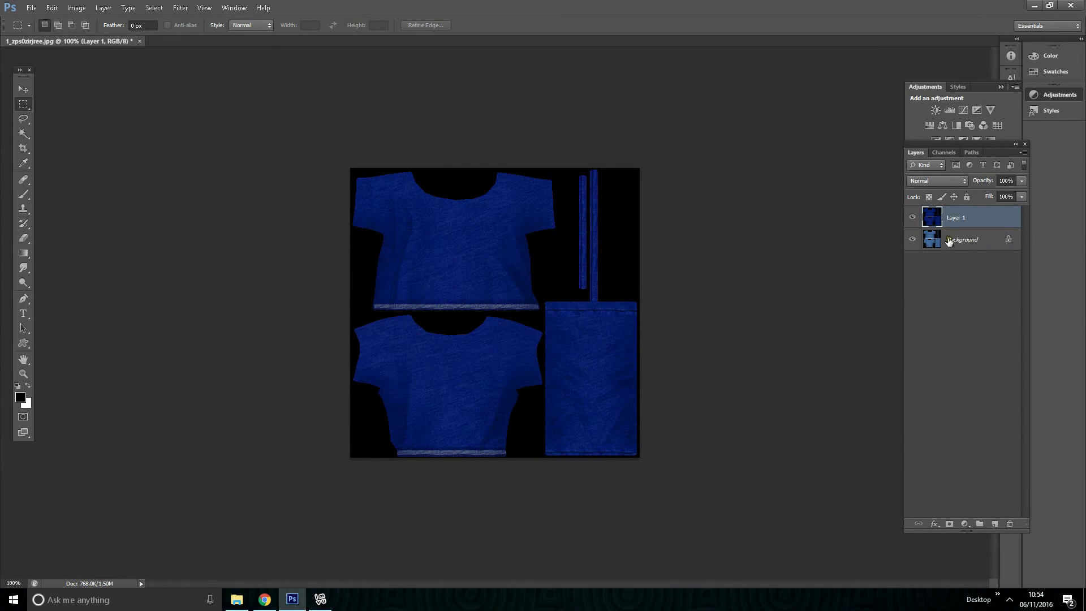
click(948, 241)
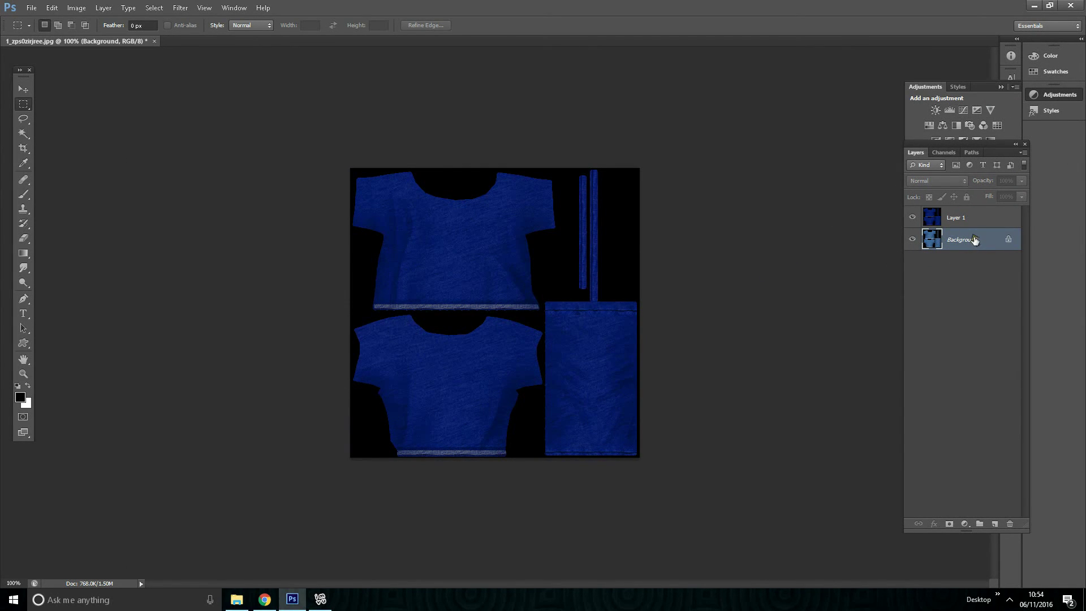
Duplicate Background, move the copy to the top, and set its Saturation to -100.
key(ctrl+j)
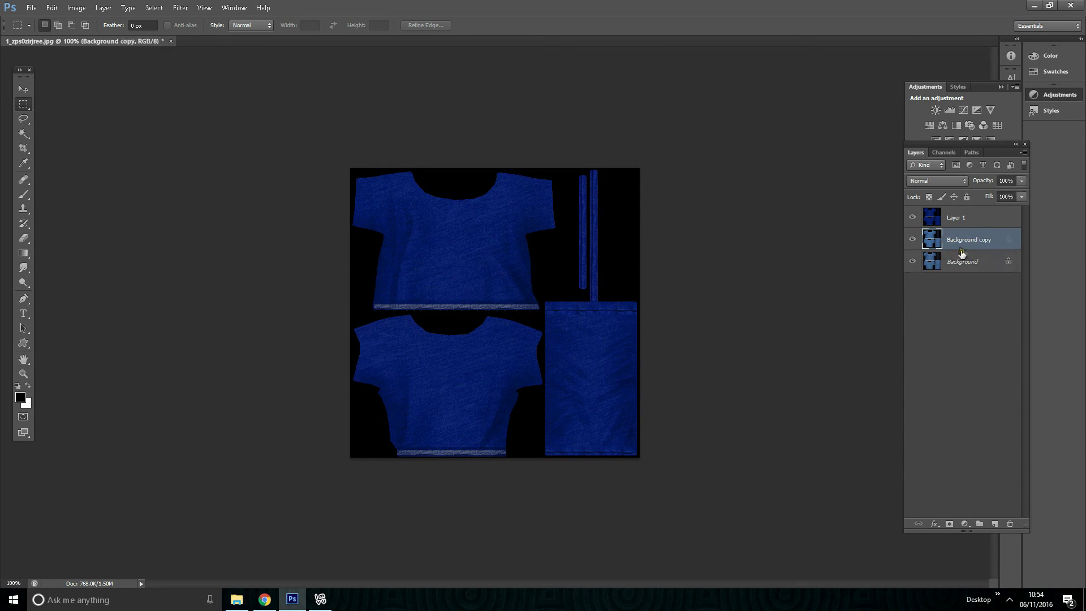
drag(965, 247, 972, 215)
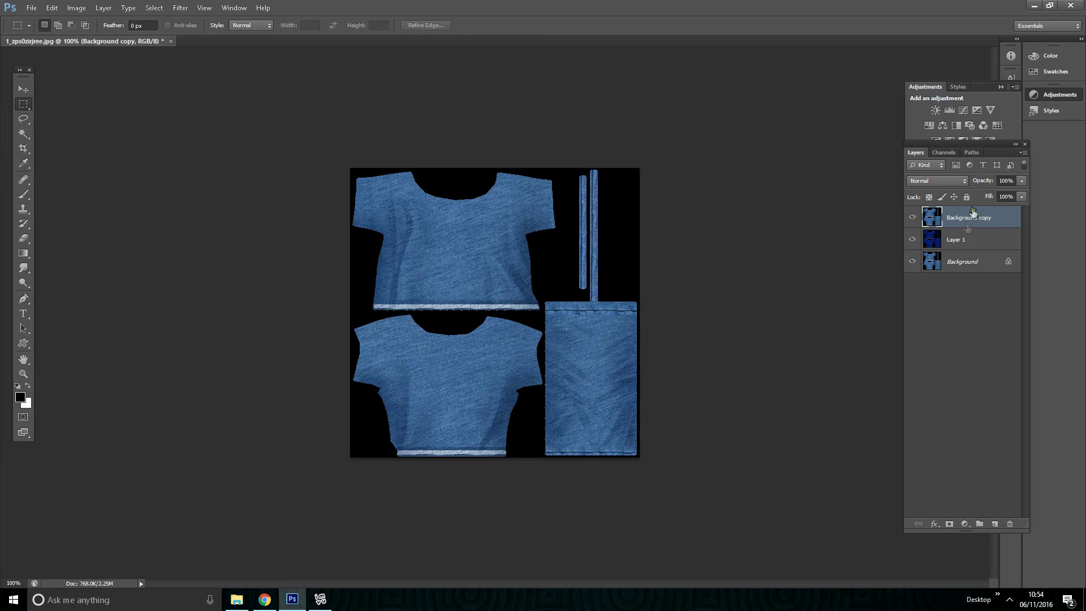
key(ctrl+u)
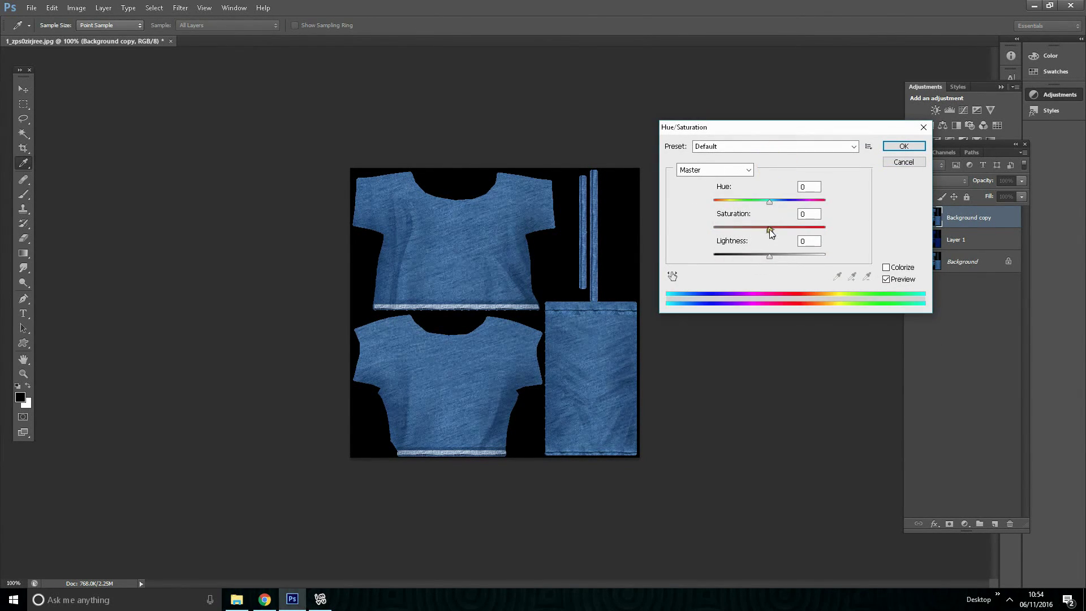
drag(765, 229, 676, 229)
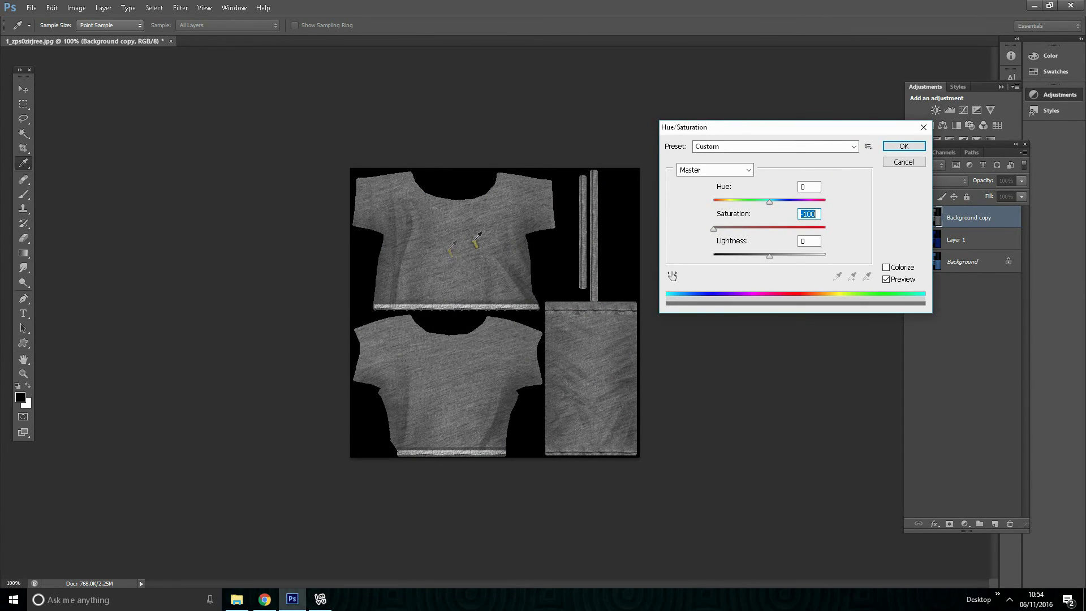
click(891, 144)
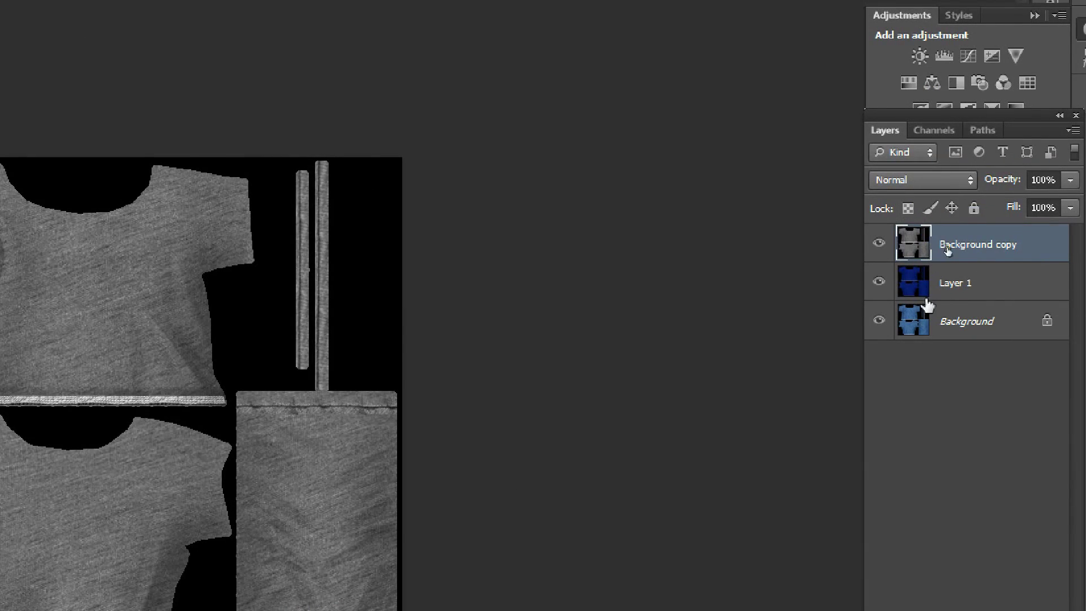
Set the Background copy layer's blend mode to Soft Light.
click(946, 180)
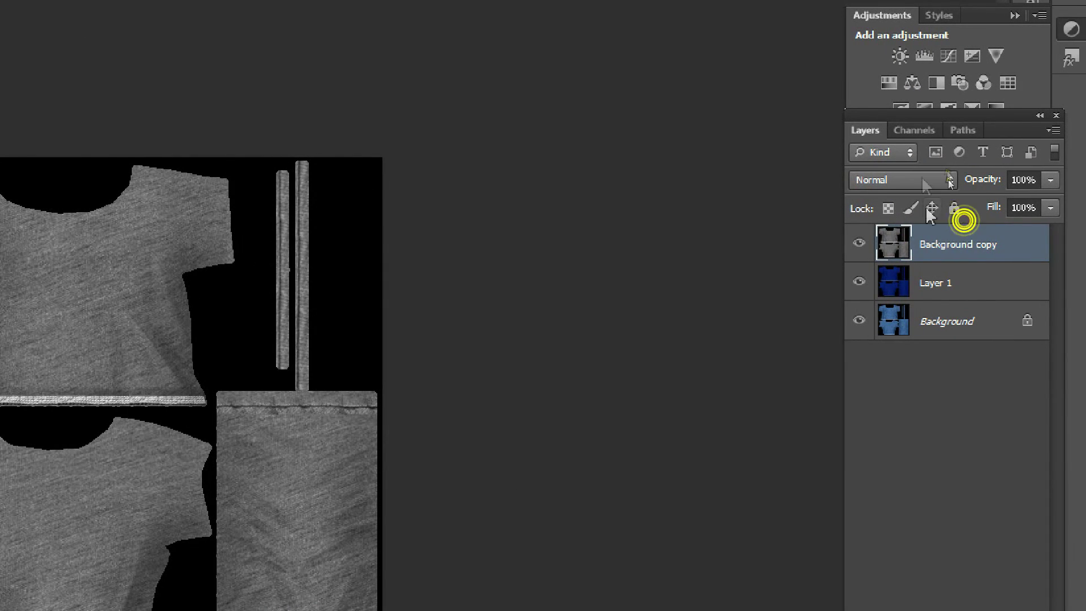
click(916, 183)
click(945, 182)
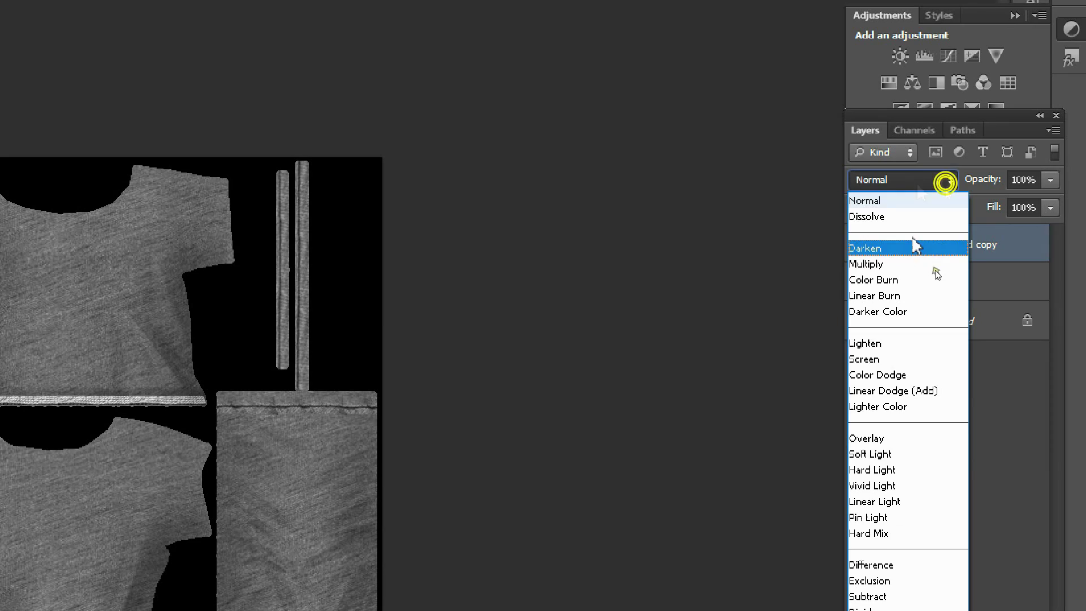
click(878, 456)
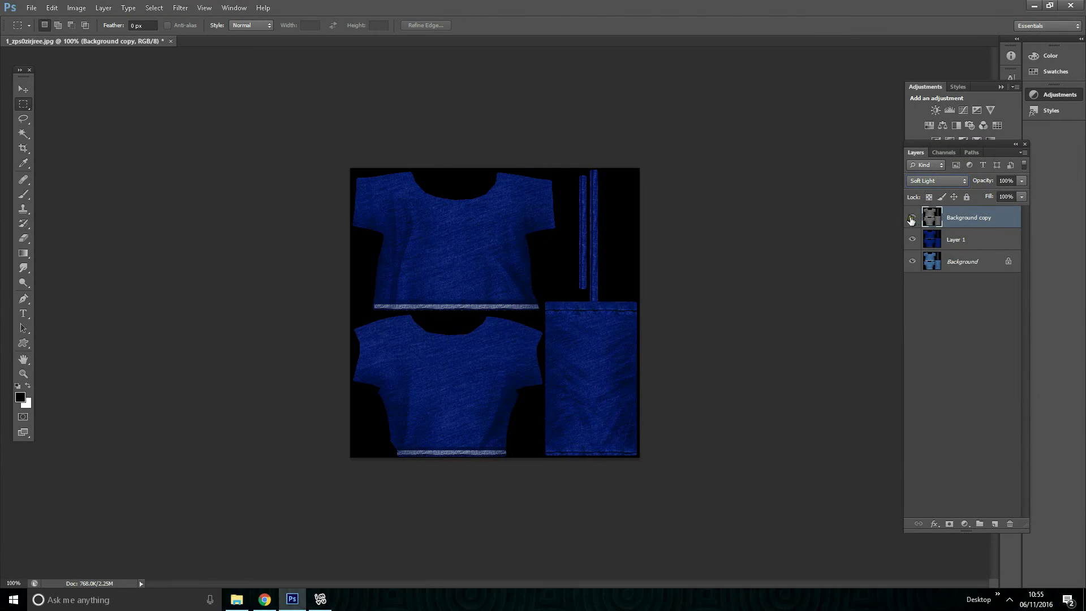
Toggle the Background copy's visibility to compare the texture, then select Layer 1.
click(910, 219)
click(911, 219)
click(911, 219)
click(911, 219)
click(912, 217)
click(912, 218)
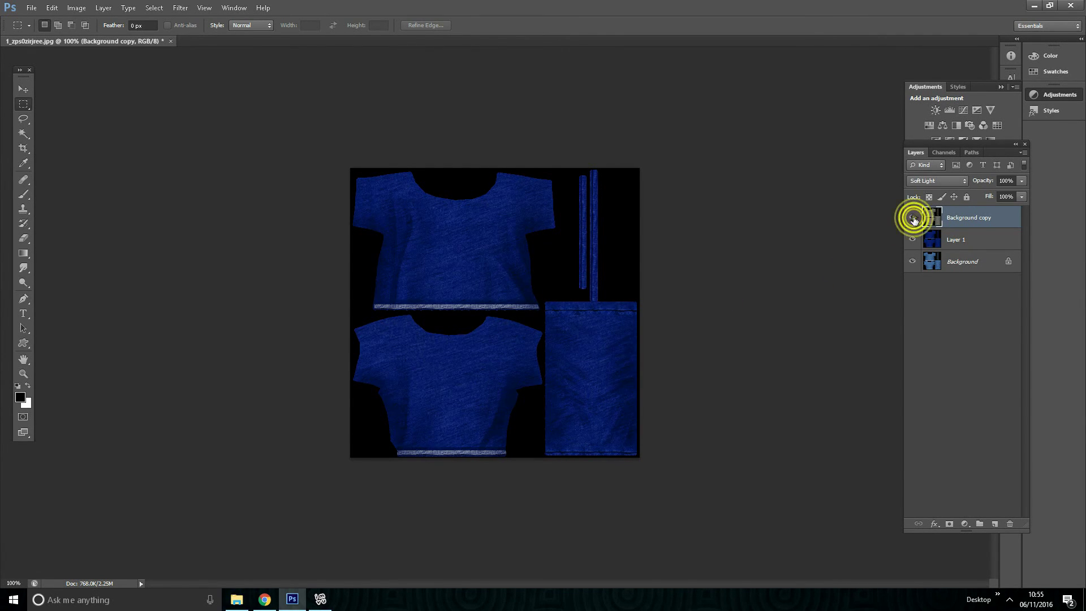
click(912, 218)
click(912, 217)
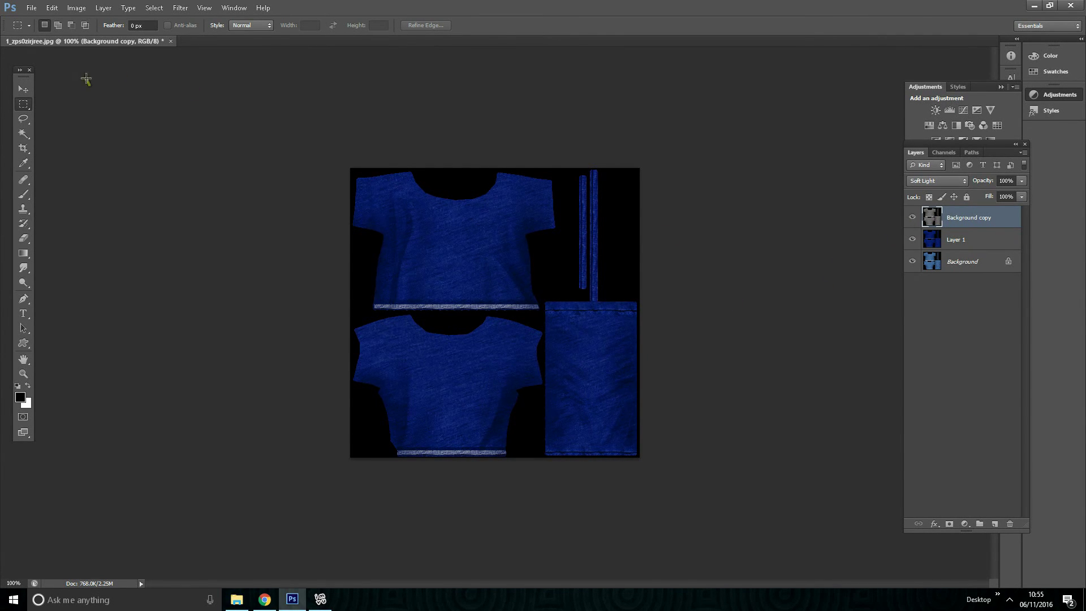
click(22, 89)
click(912, 217)
click(912, 217)
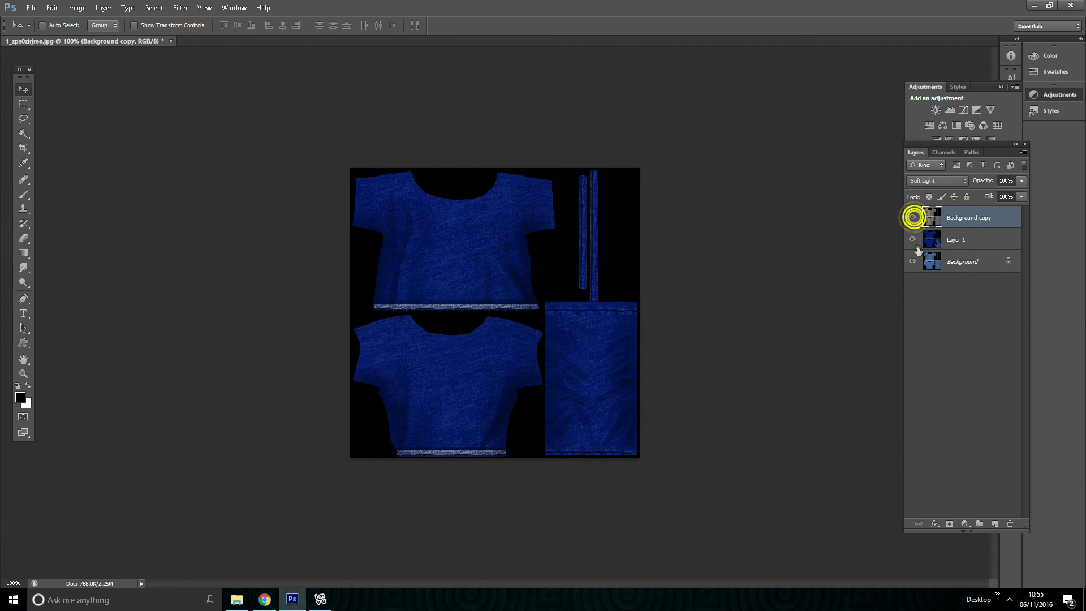
click(950, 240)
Delete the blue Layer 1 and bring up the New Layer dialog with Ctrl+Shift+N.
mouse_move(967, 236)
mouse_down()
mouse_move(968, 474)
mouse_move(1009, 520)
mouse_move(973, 238)
mouse_up()
key(Delete)
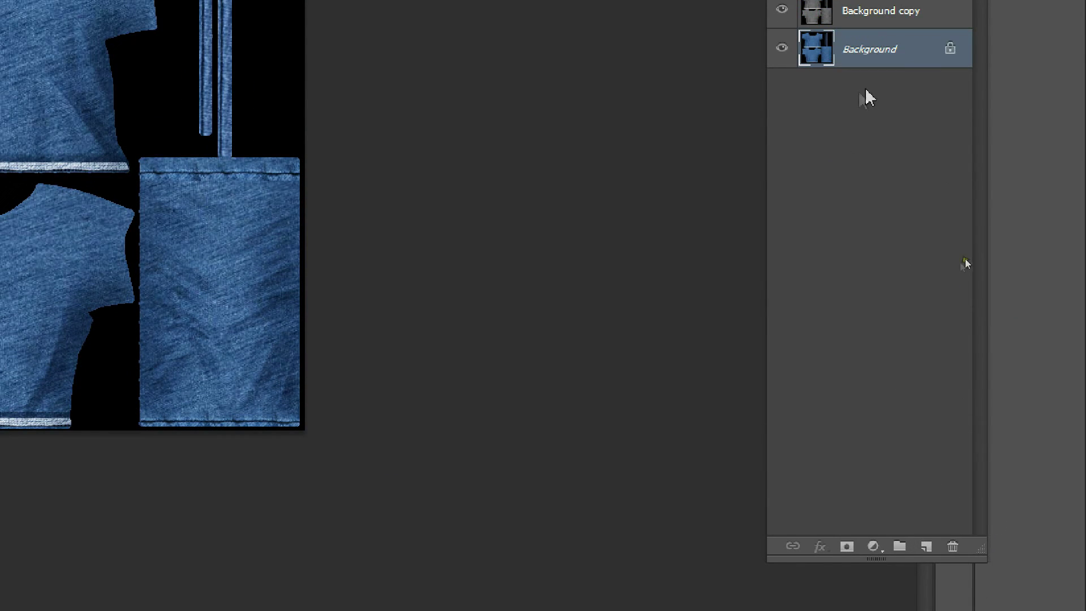
drag(870, 17, 926, 516)
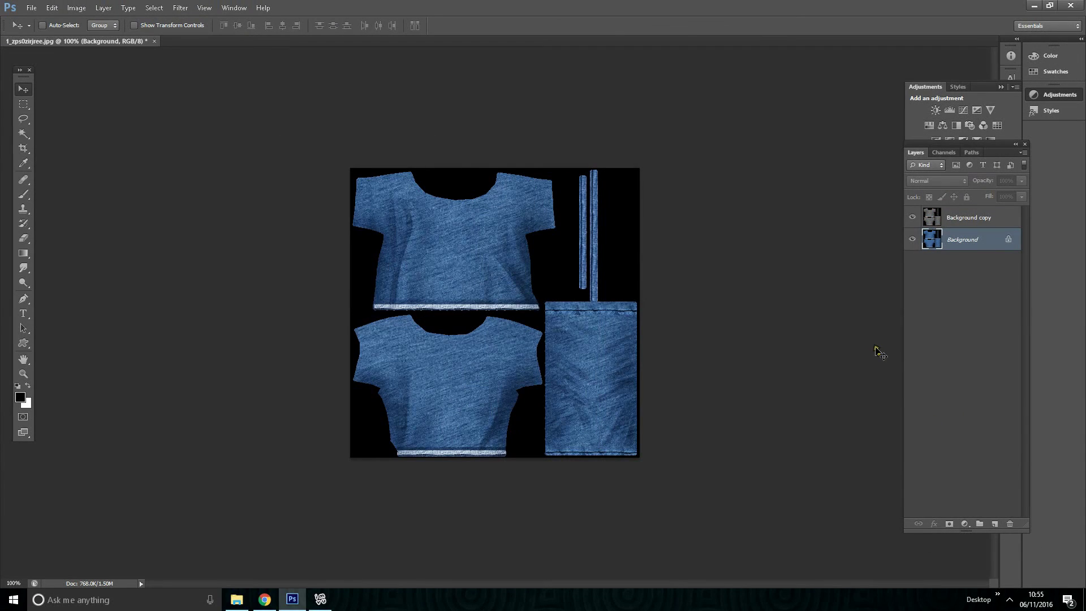
key(ctrl+shift+n)
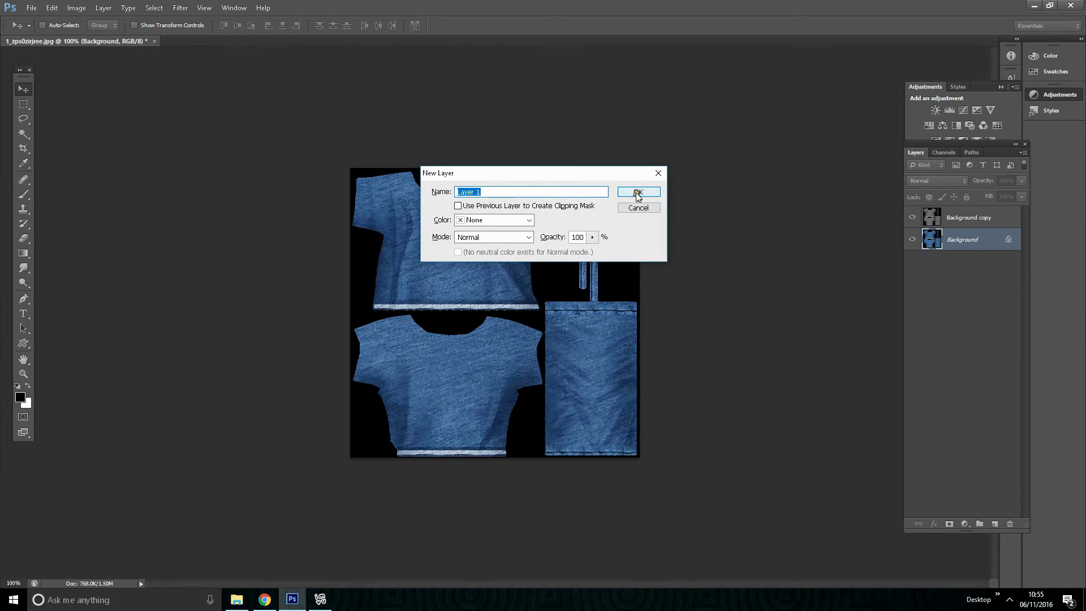
Create the new Layer 1 and fill it with a pink foreground colour.
click(638, 192)
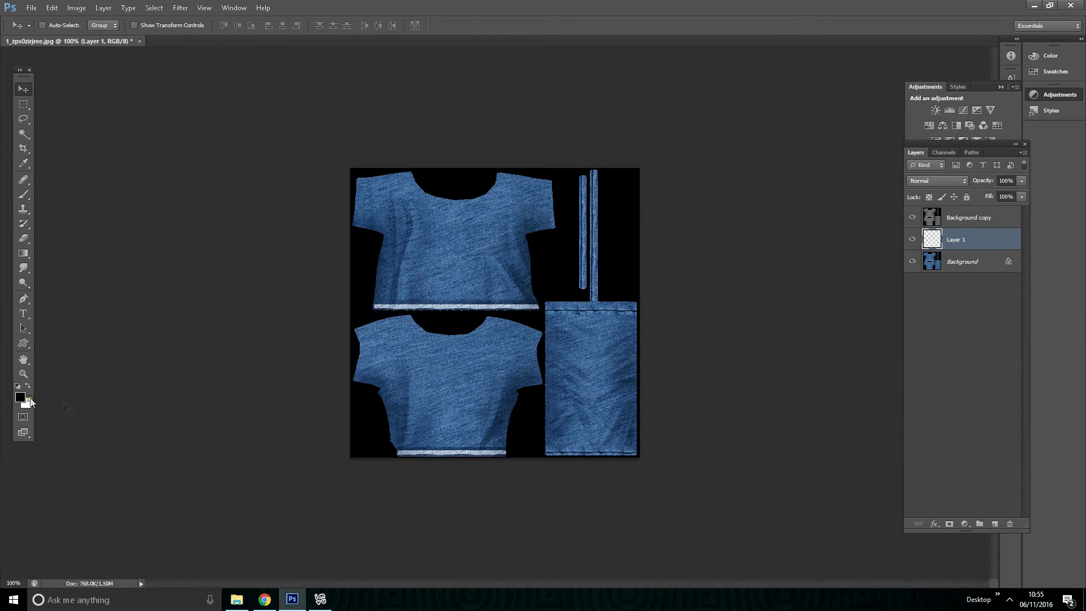
click(19, 398)
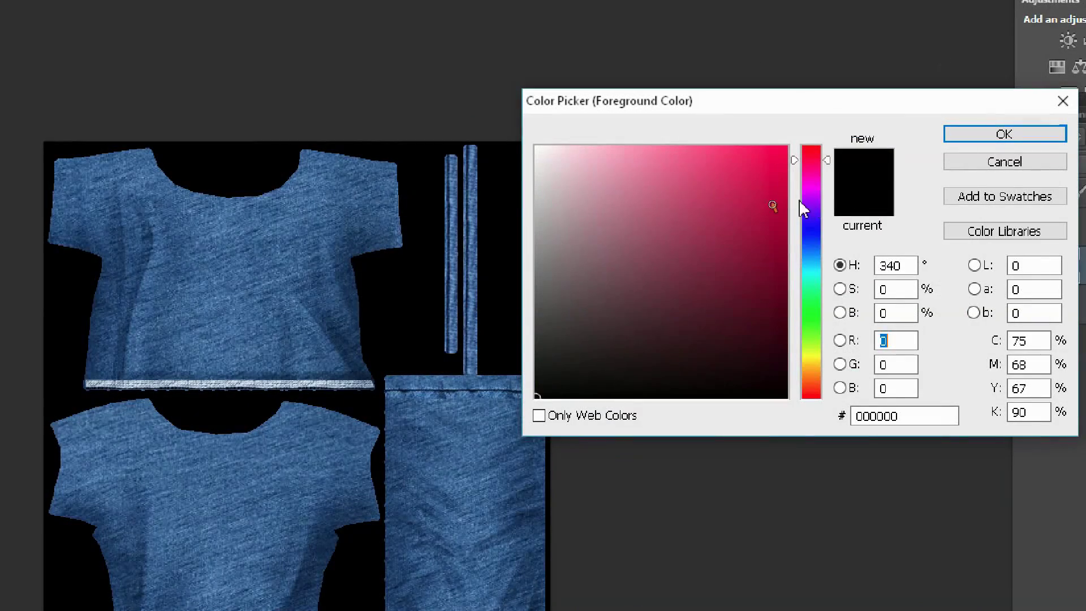
click(700, 175)
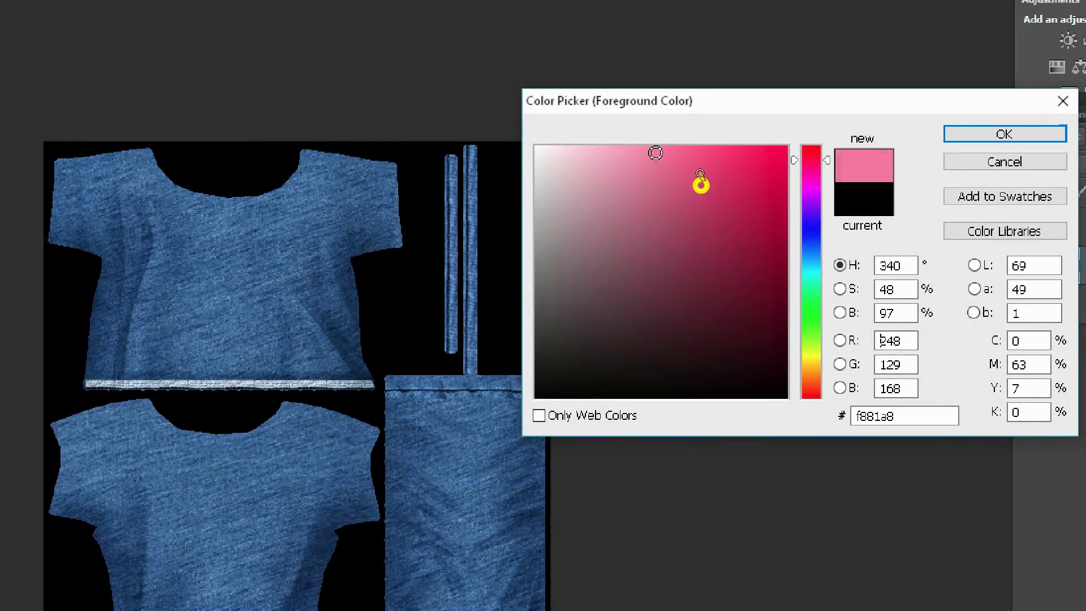
click(898, 164)
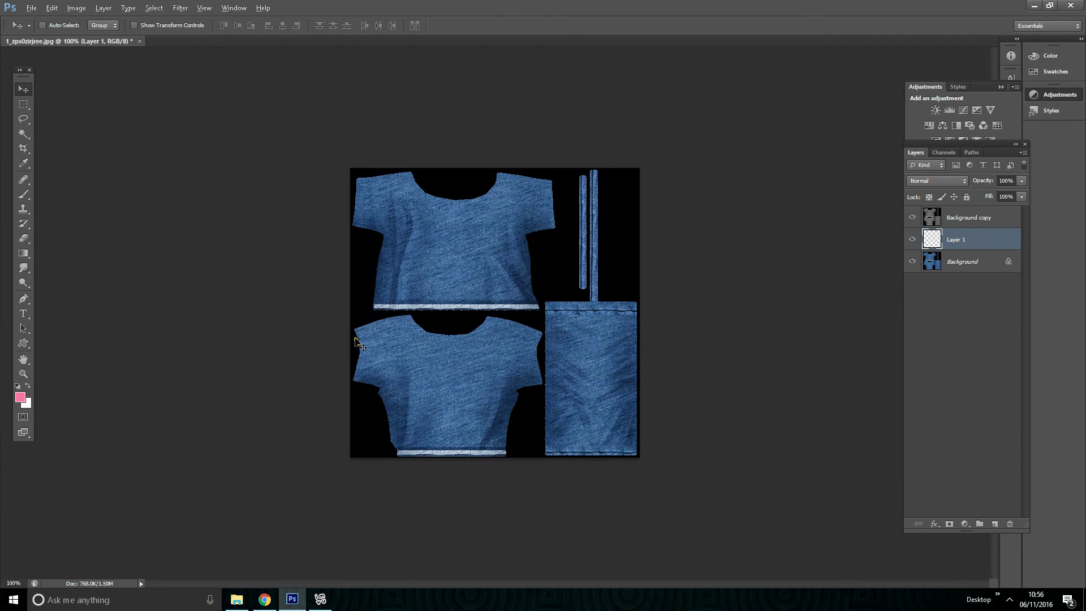
key(alt+BackSpace)
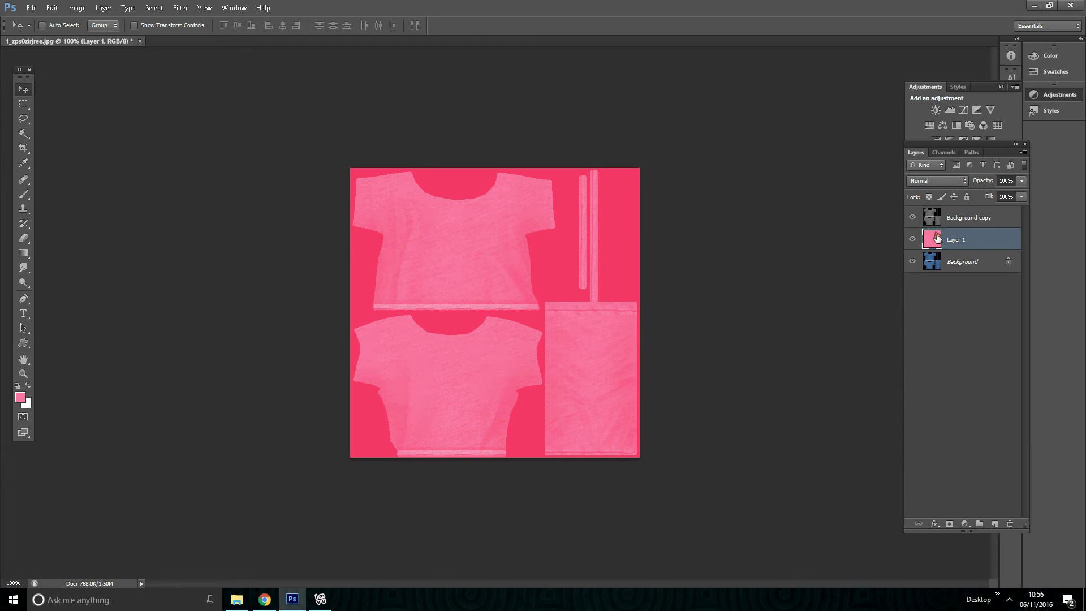
Duplicate the Soft Light Background copy and toggle the copies to compare the pink tint.
click(963, 221)
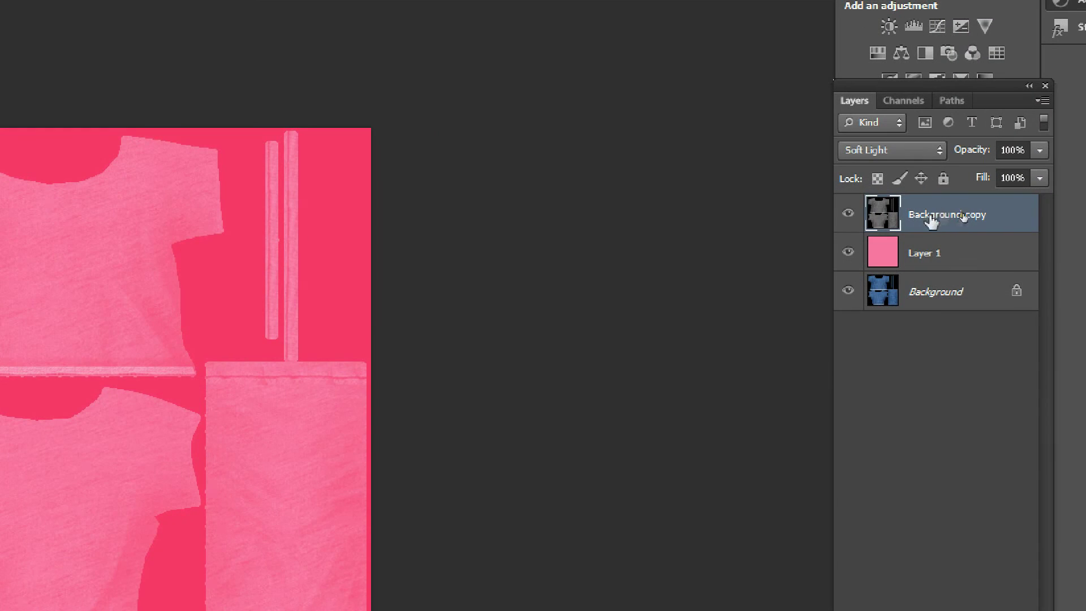
key(ctrl+j)
key(ctrl+j)
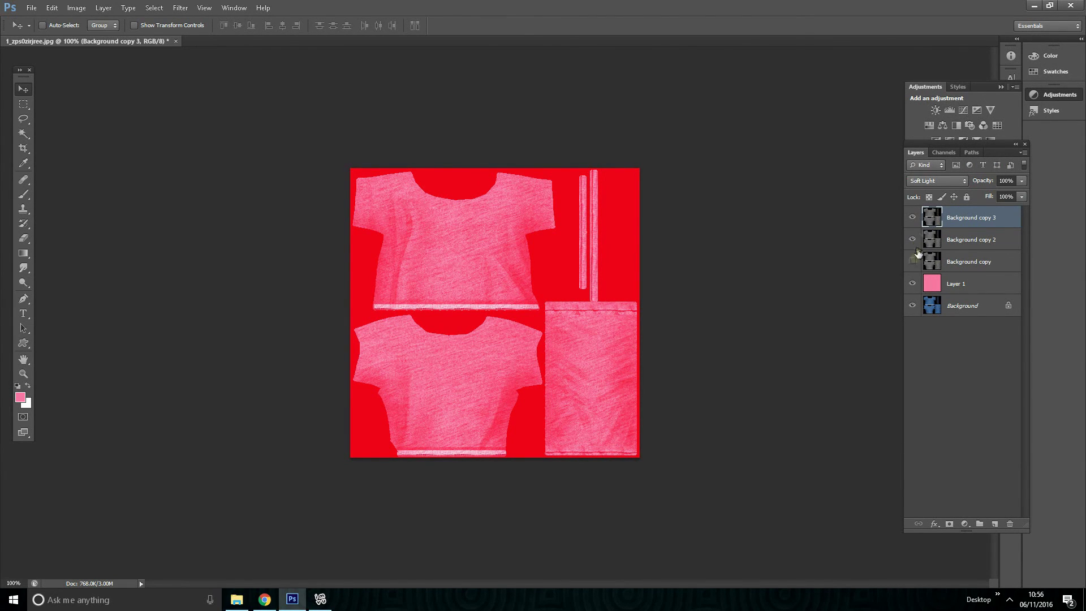
click(912, 239)
click(912, 217)
drag(912, 217, 912, 261)
click(912, 219)
click(912, 220)
mouse_move(912, 219)
mouse_down()
mouse_move(911, 237)
mouse_move(912, 217)
mouse_up()
Save the recoloured texture as a PNG named green, accepting the default PNG options.
click(31, 9)
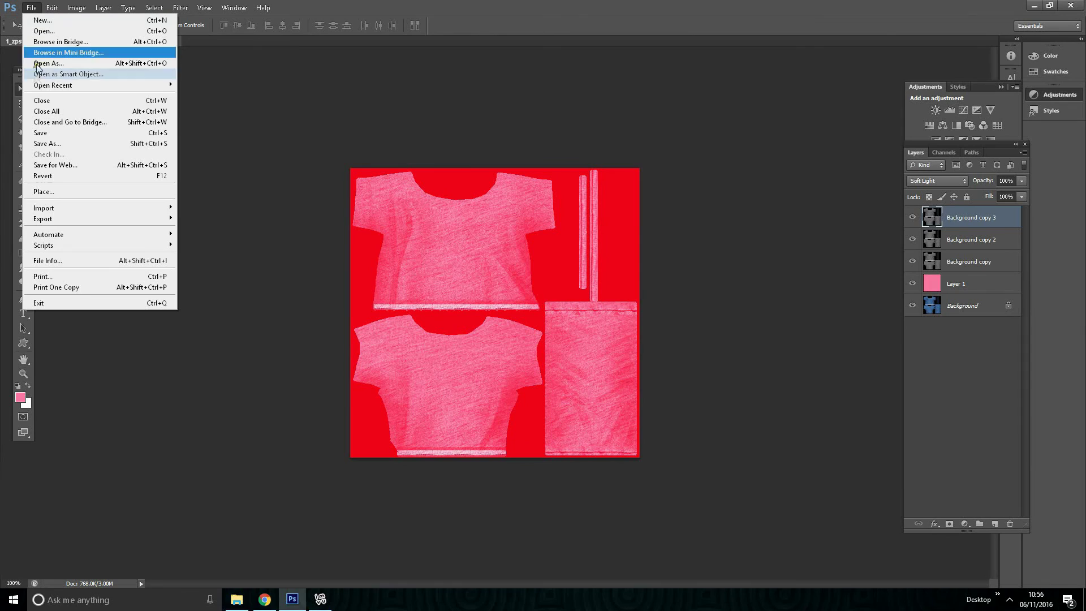
click(49, 145)
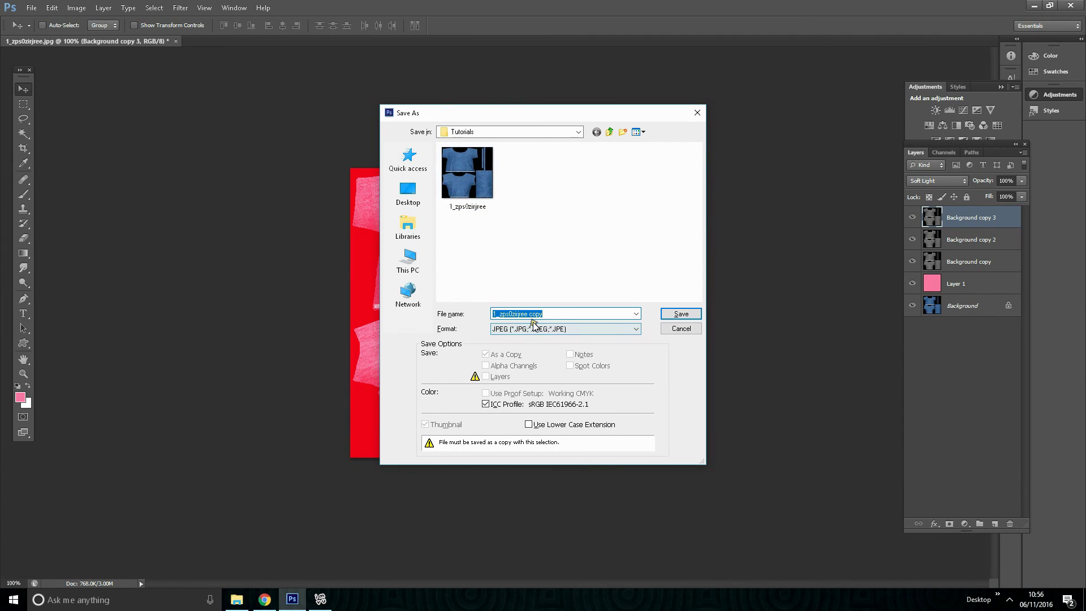
text(ds)
click(634, 330)
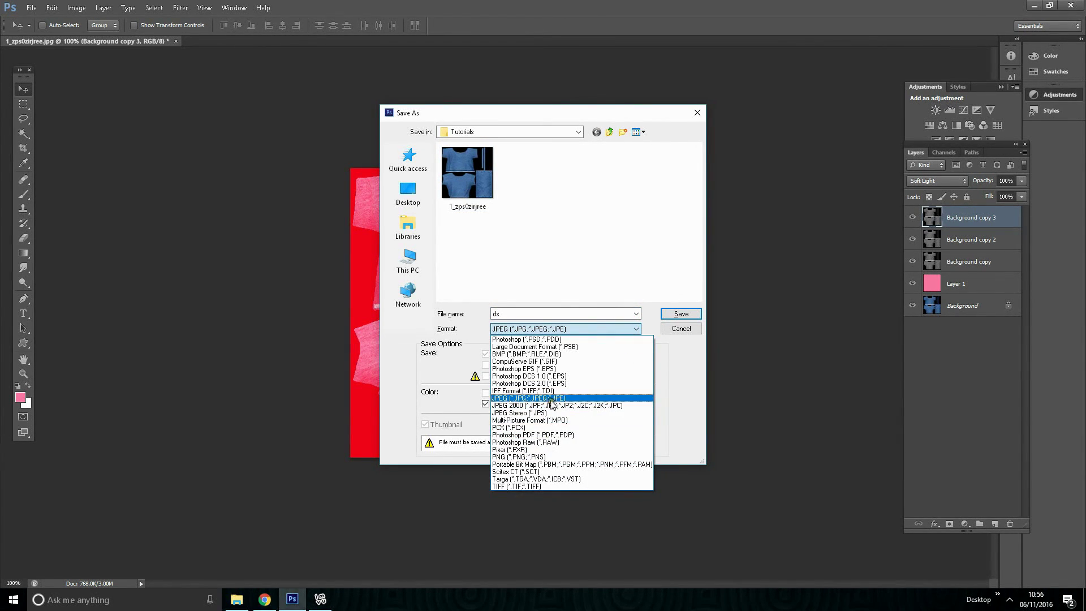
click(547, 456)
double_click(541, 313)
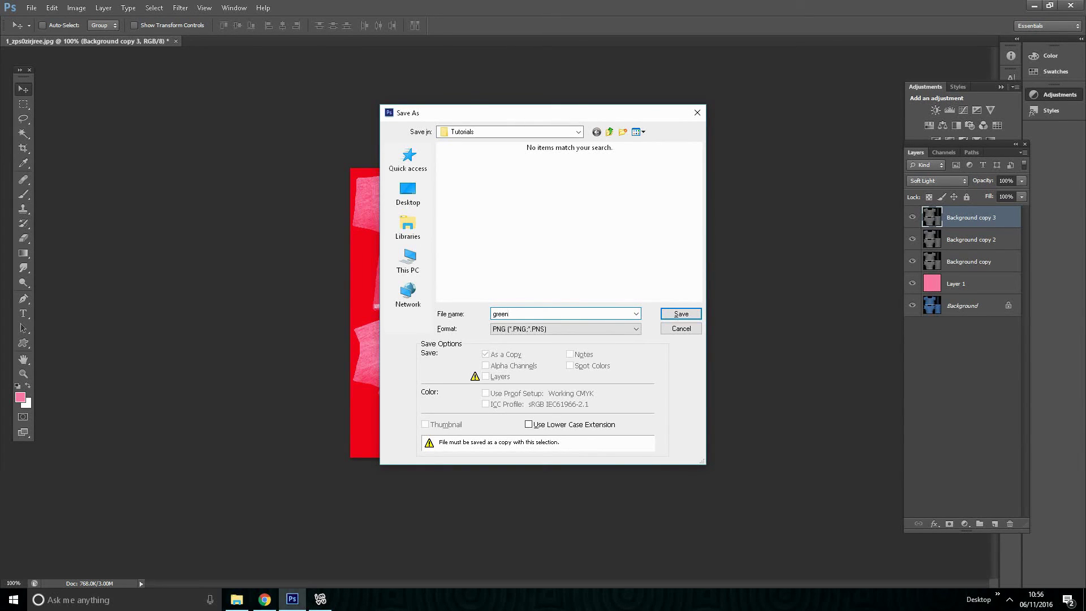
click(681, 313)
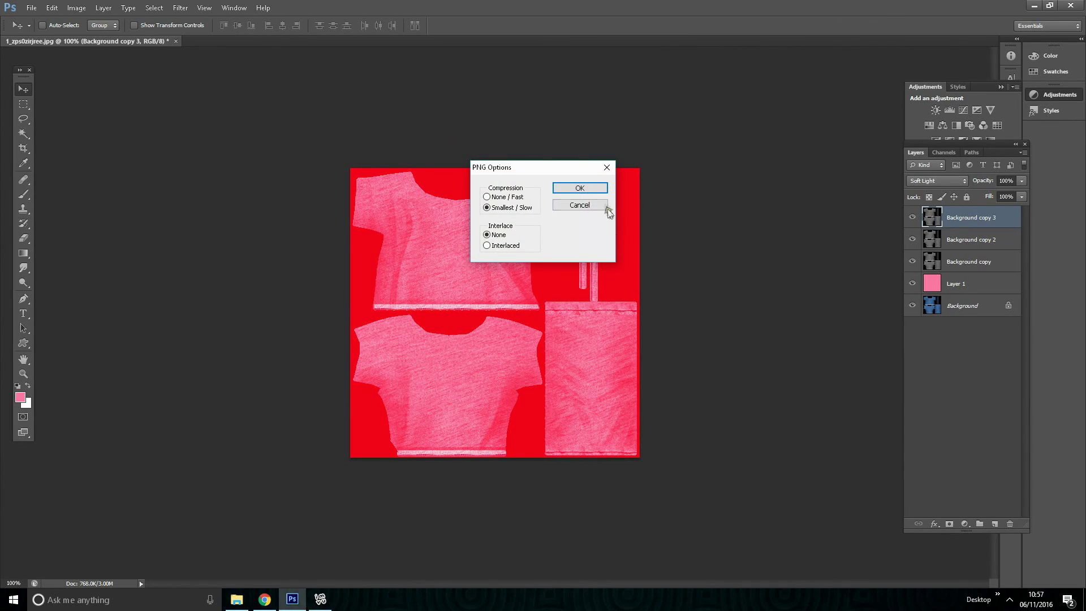
click(601, 190)
Replace Material 01's texture with green.png, check the pink top, and save the product.
click(320, 598)
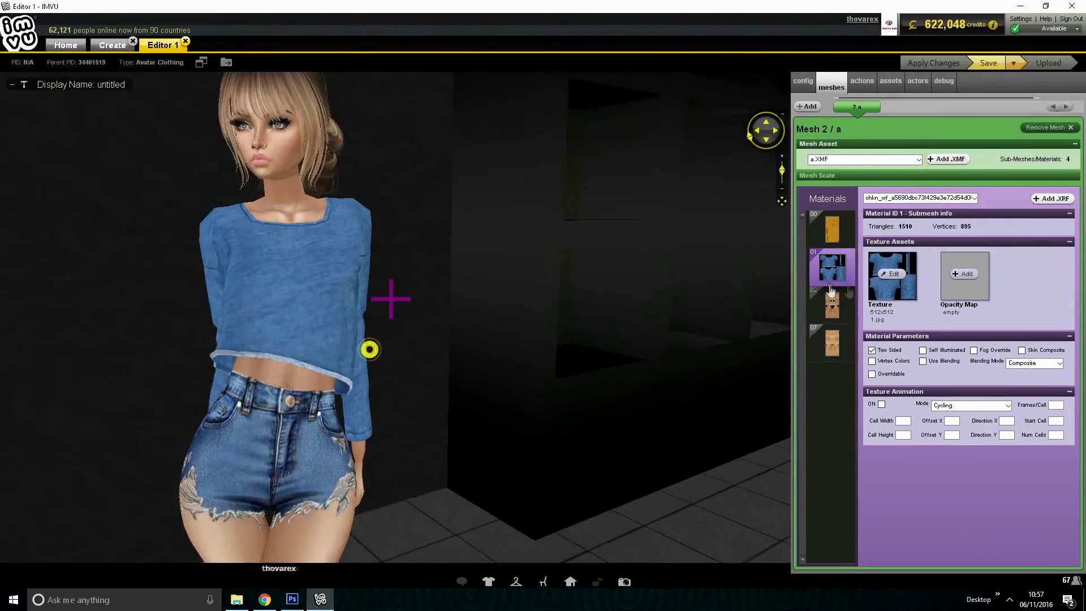
click(897, 267)
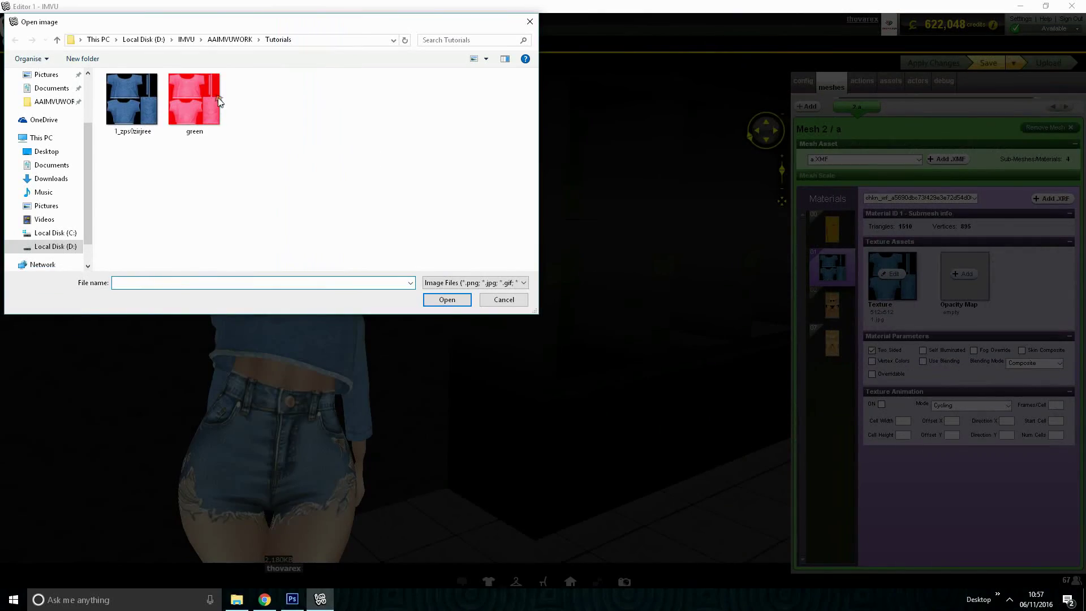
click(216, 98)
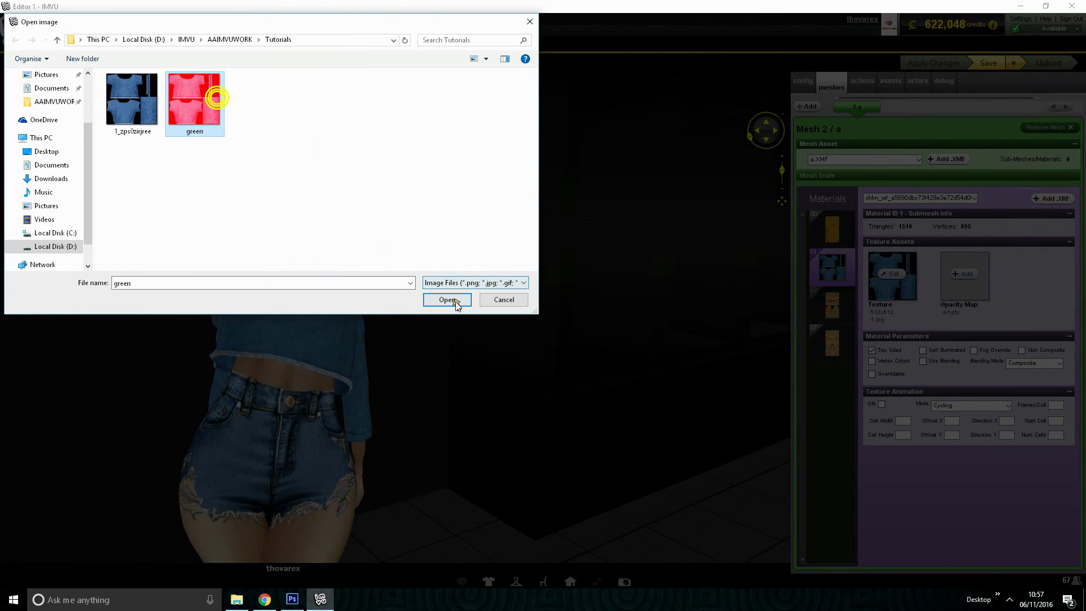
click(447, 299)
drag(455, 300, 670, 287)
drag(487, 277, 492, 291)
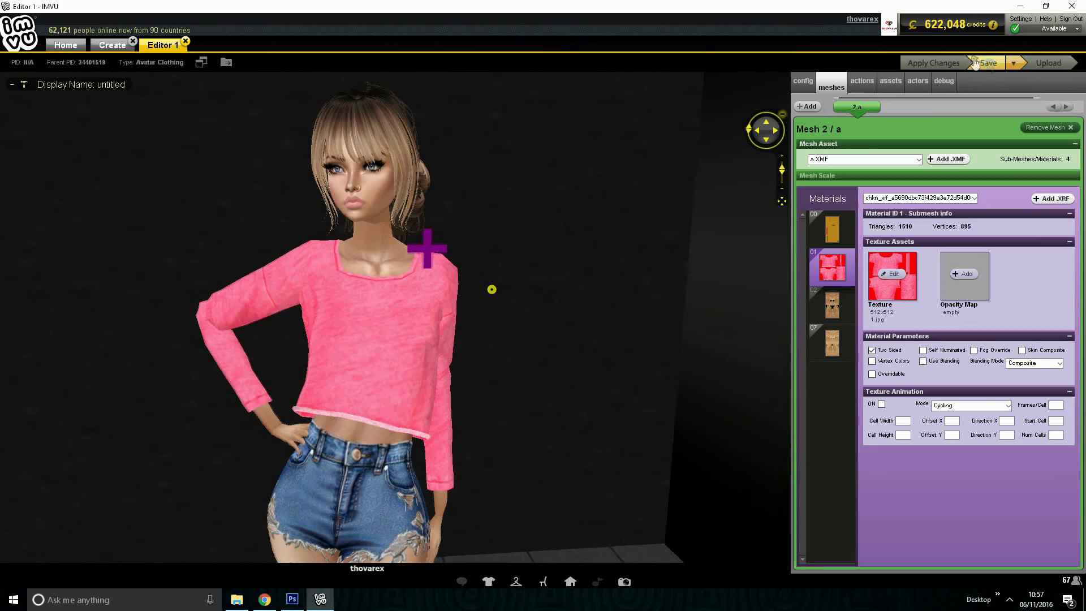
click(988, 64)
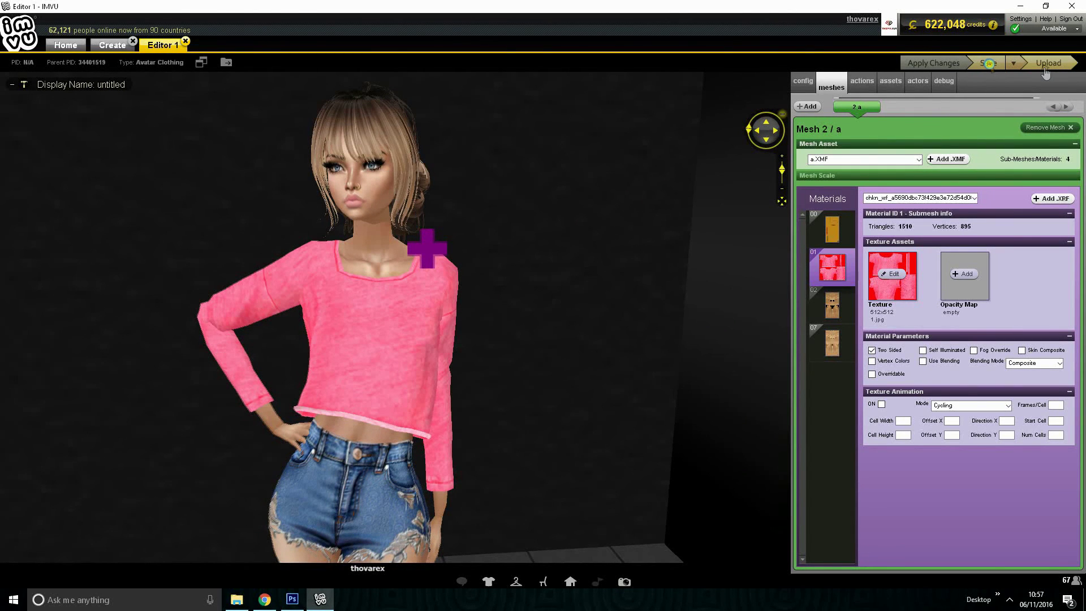
Name the product '-tx- green', rate it General Audience, and set the profit to 200.
click(1046, 63)
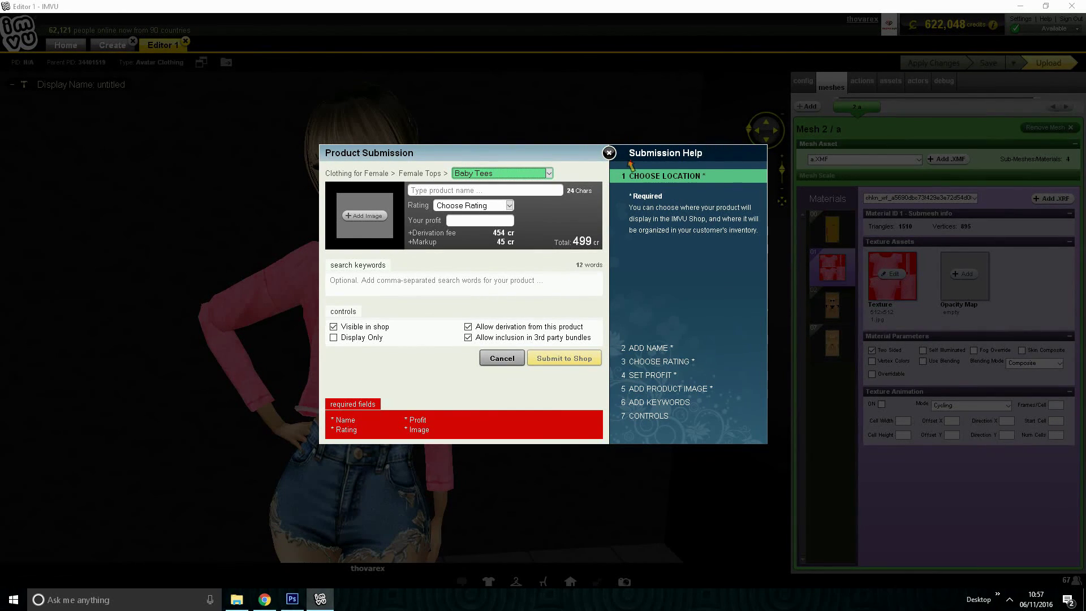
mouse_move(627, 164)
mouse_down()
mouse_move(637, 136)
mouse_move(685, 132)
mouse_up()
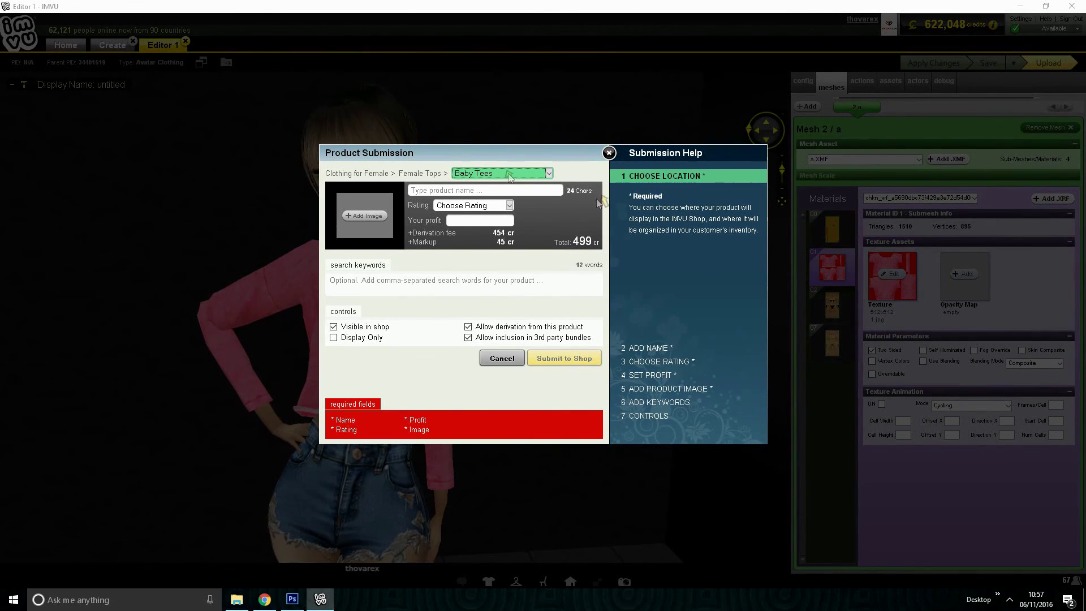
click(502, 191)
text(-tx- green)
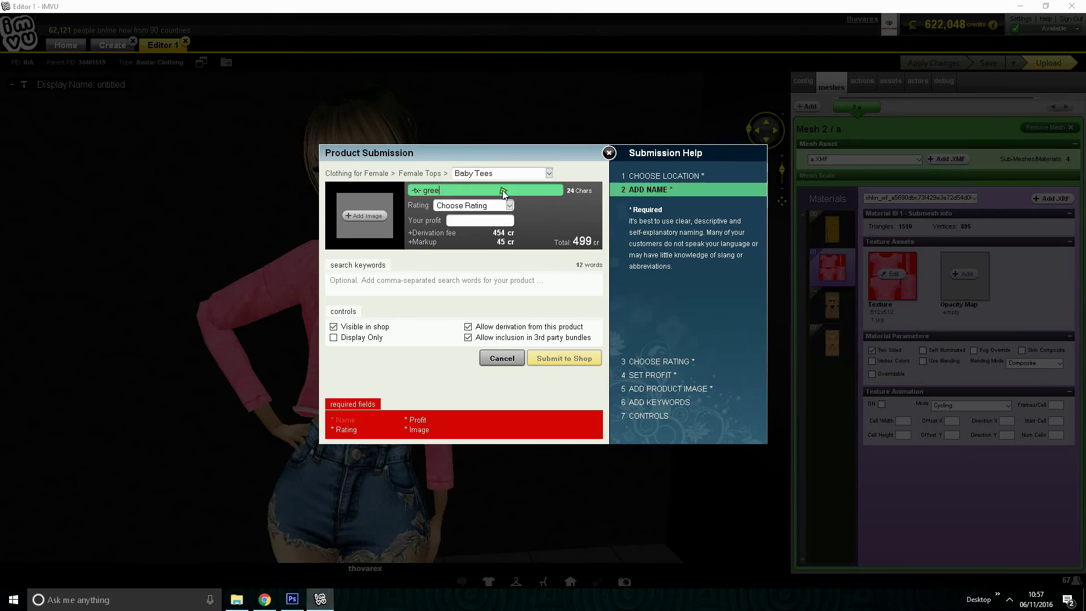
key(Tab)
key(Down)
key(Tab)
text(2)
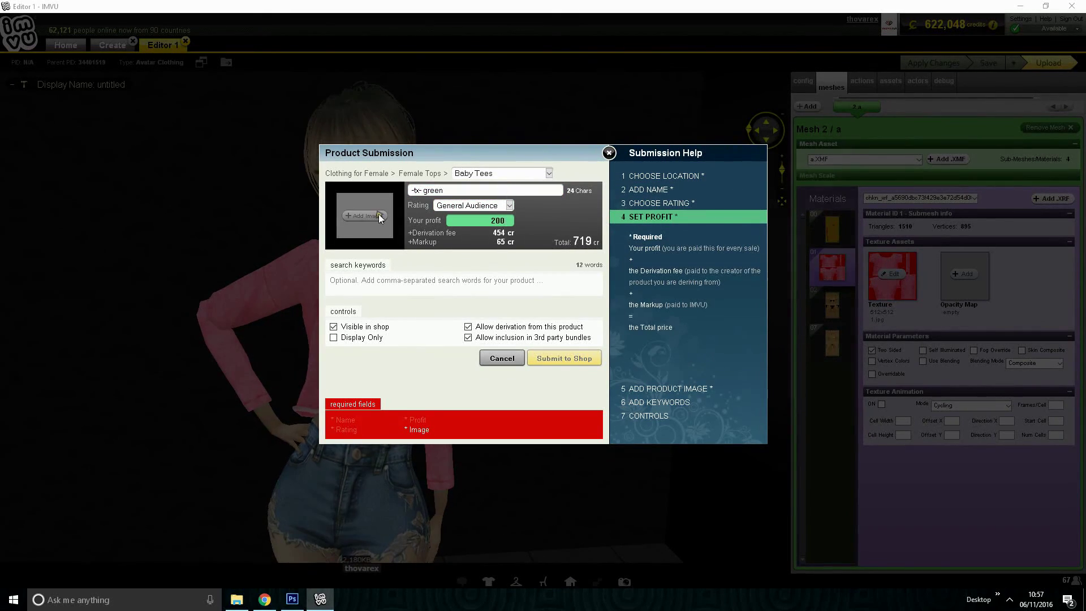
Add the icon image and keywords 'tops, pink', submit to the shop, and view the product page.
click(374, 216)
click(574, 386)
double_click(574, 387)
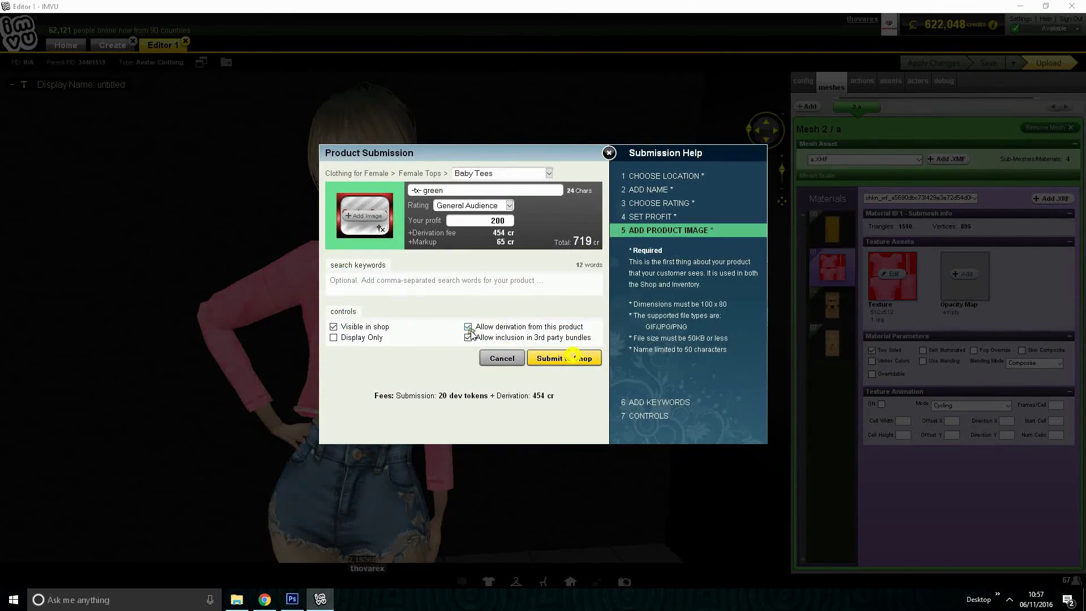
click(481, 291)
text(tops)
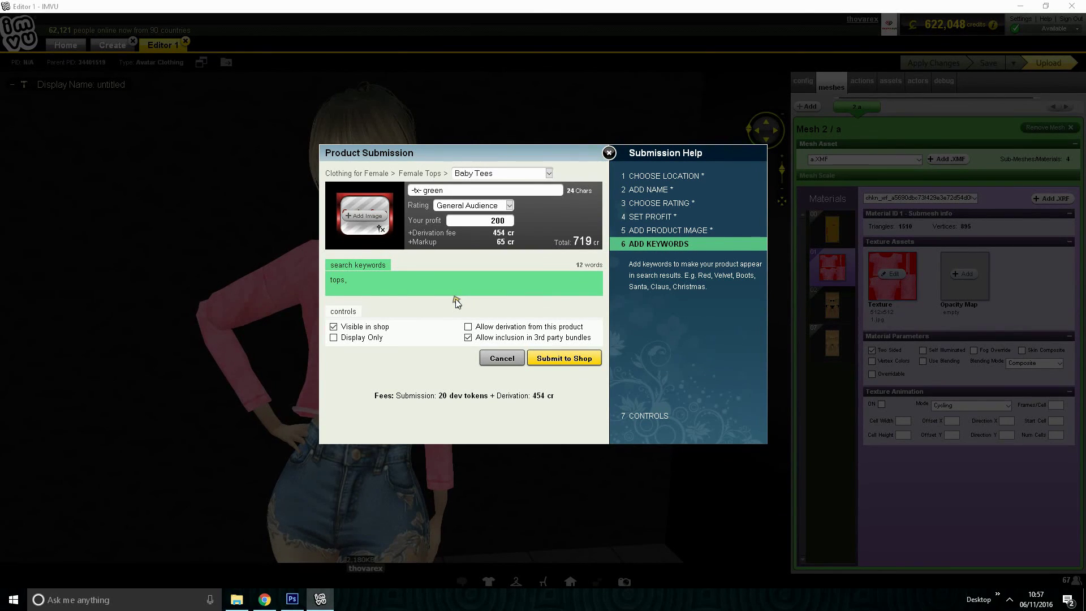
text(, pink)
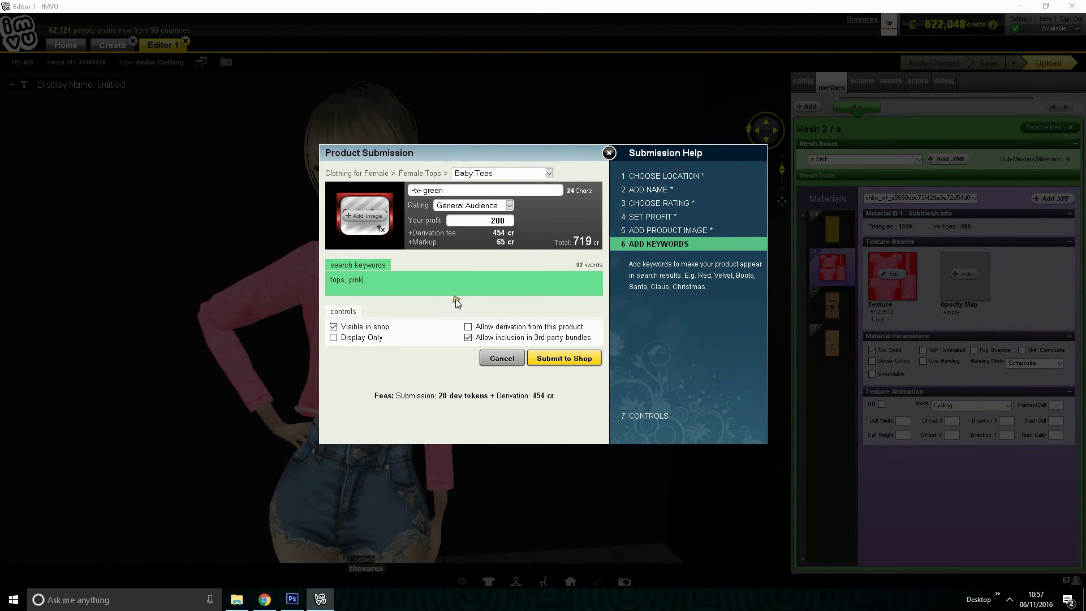
click(568, 359)
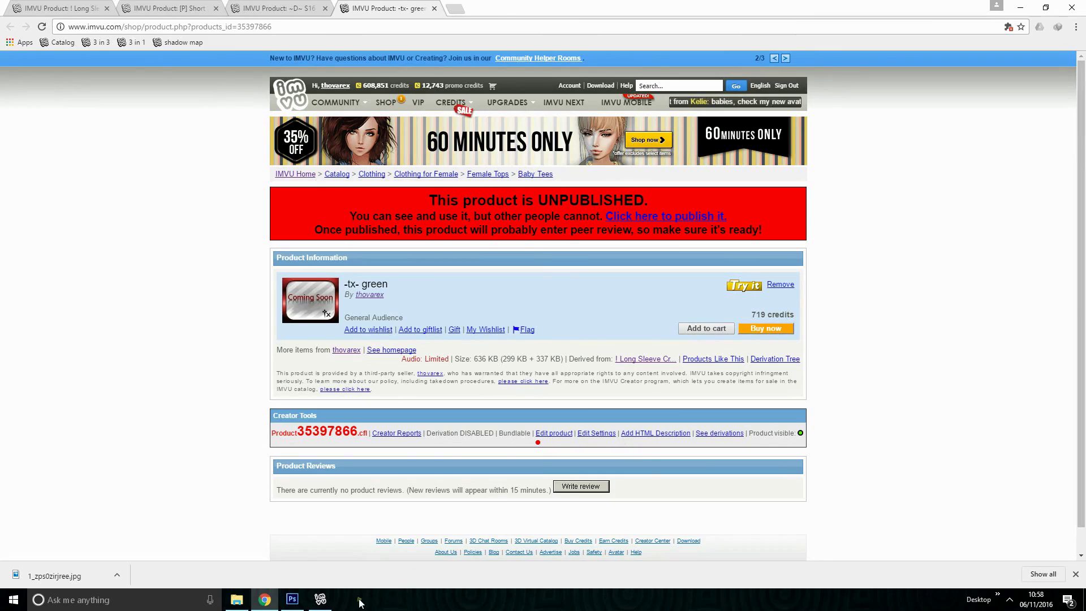
click(322, 600)
click(321, 603)
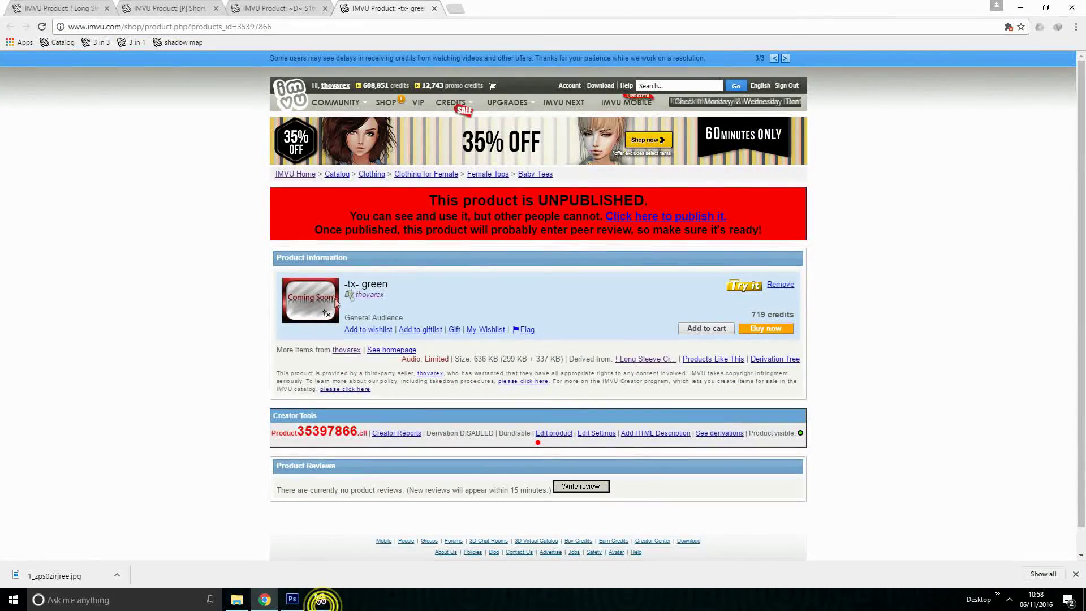